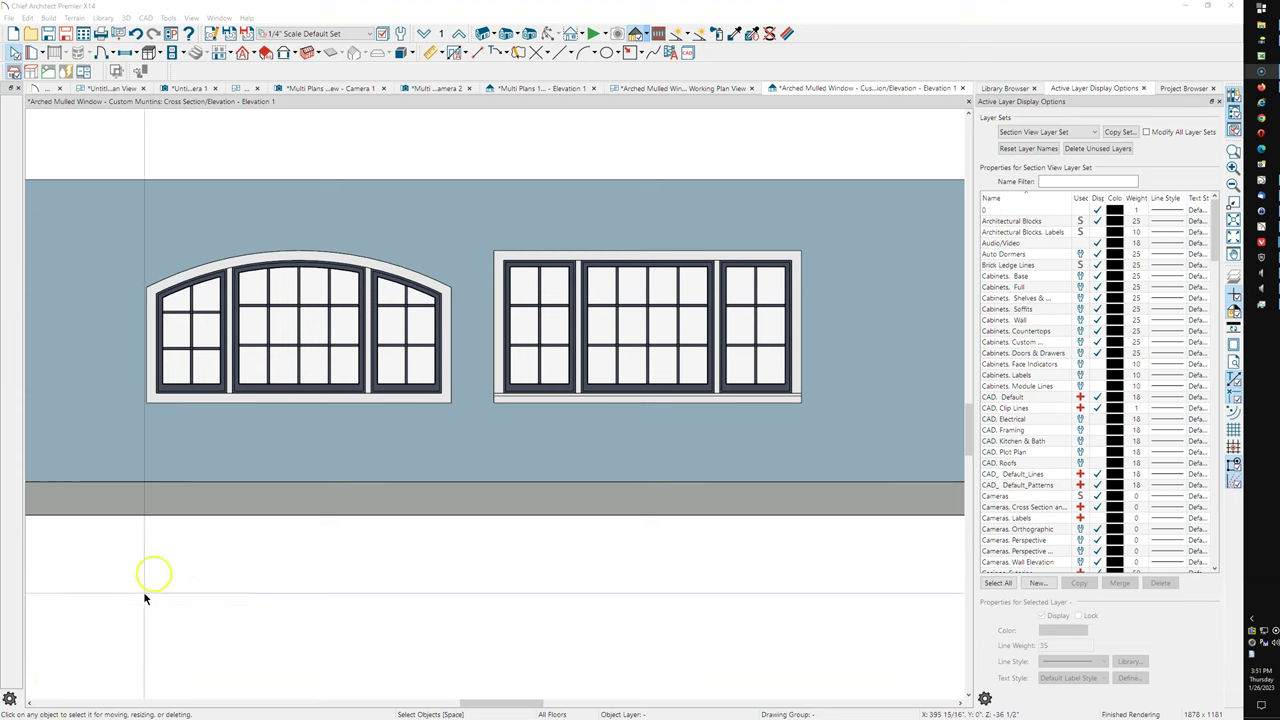
# - Examine how the horizontal and vertical muntins in the arched mulled window's side units relate to those in its center unit
pyautogui.moveTo(127, 230); pyautogui.dragTo(149, 239, button='middle')
pyautogui.scroll(1, 196, 316)
pyautogui.scroll(1, 196, 316)
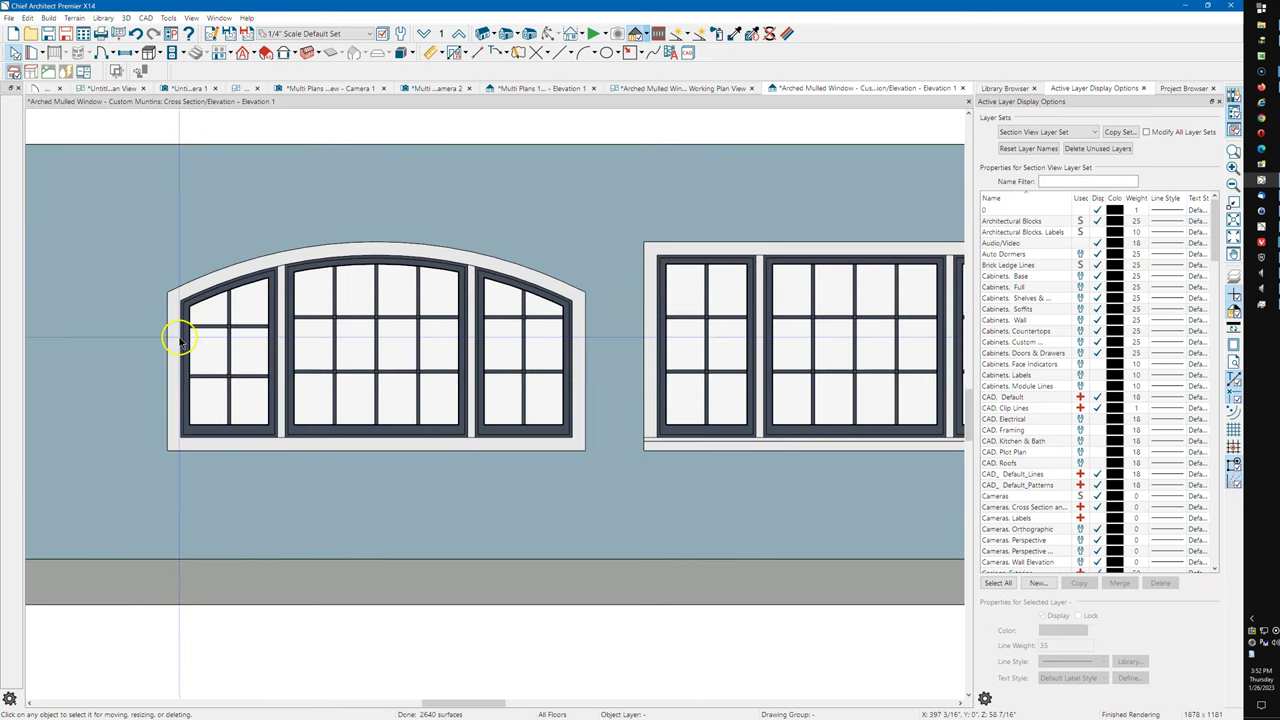
pyautogui.scroll(1, 178, 338)
pyautogui.scroll(1, 190, 335)
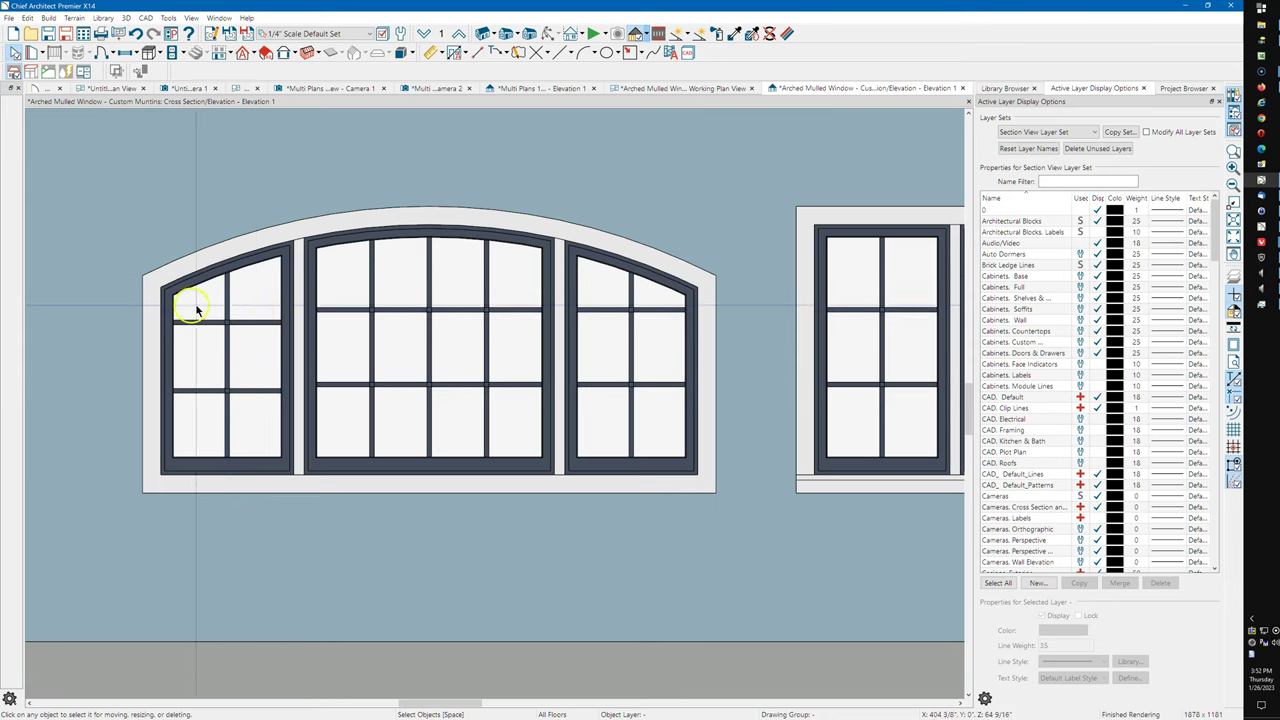
pyautogui.moveTo(320, 330)
pyautogui.mouseDown(button='middle')
pyautogui.moveTo(434, 334)
pyautogui.moveTo(510, 258)
pyautogui.mouseUp(button='middle')
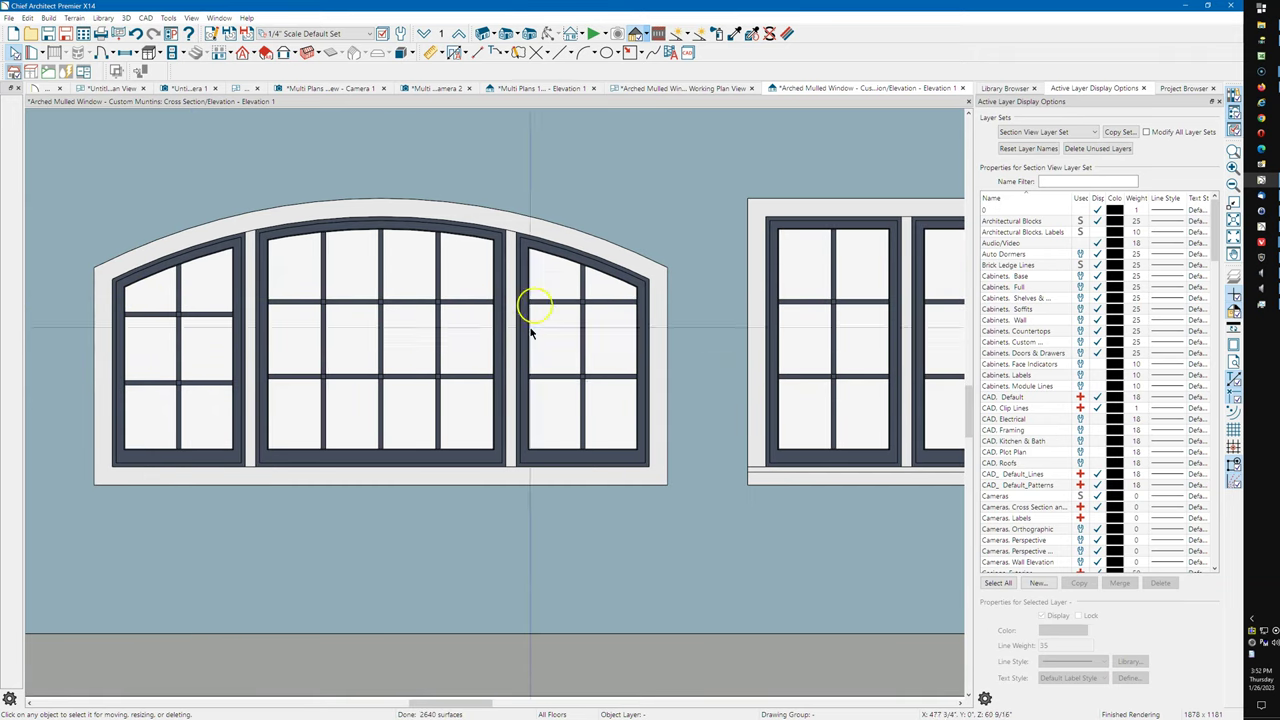
pyautogui.click(591, 283)
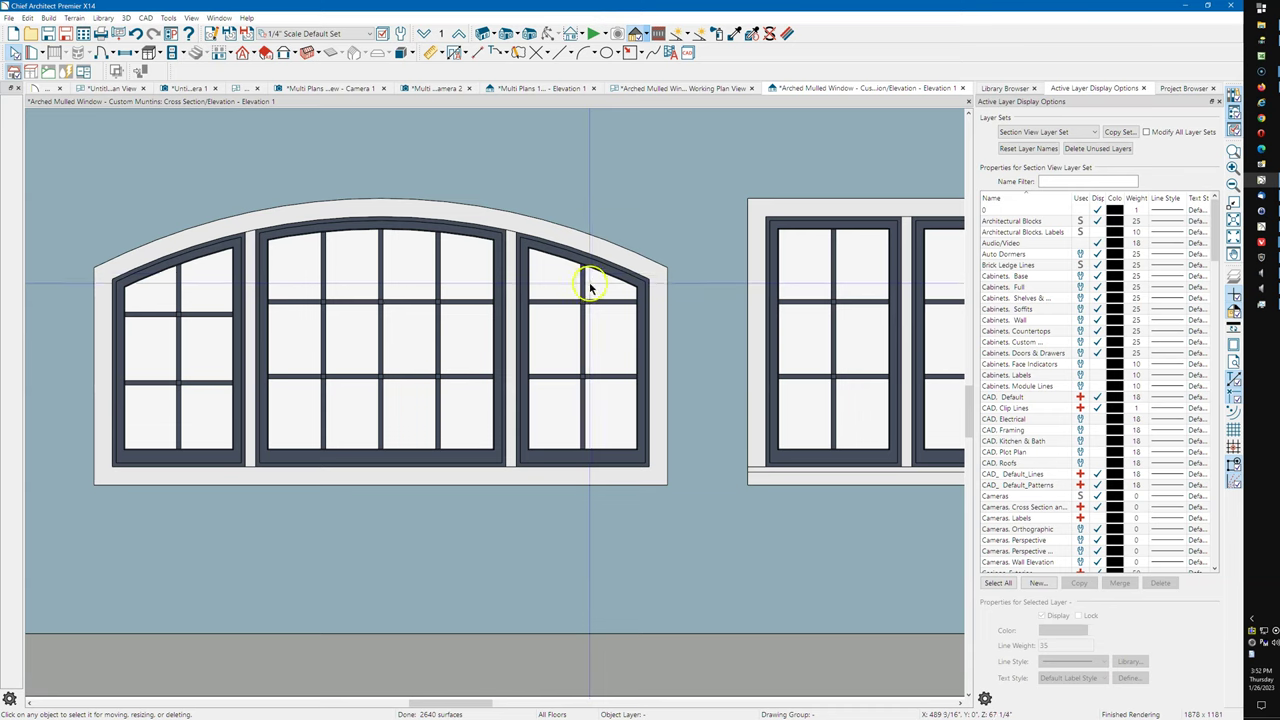
pyautogui.moveTo(590, 287); pyautogui.dragTo(511, 286)
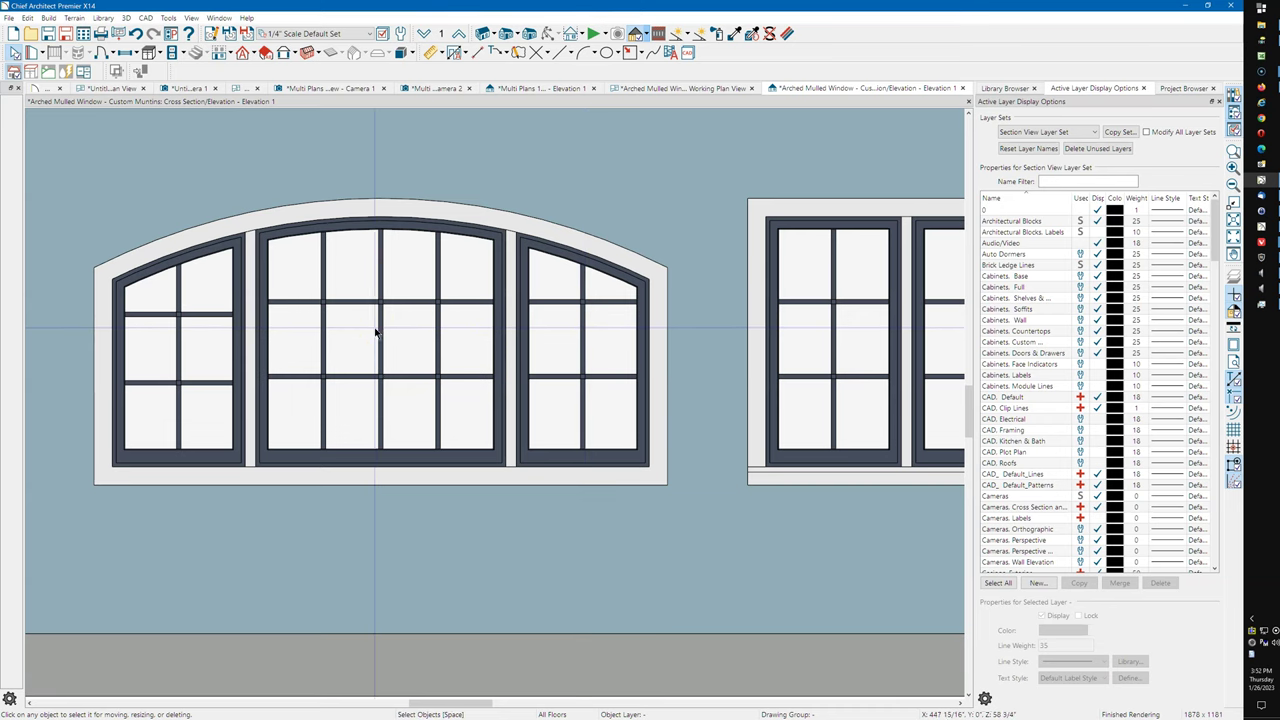
pyautogui.scroll(-3, 409, 334)
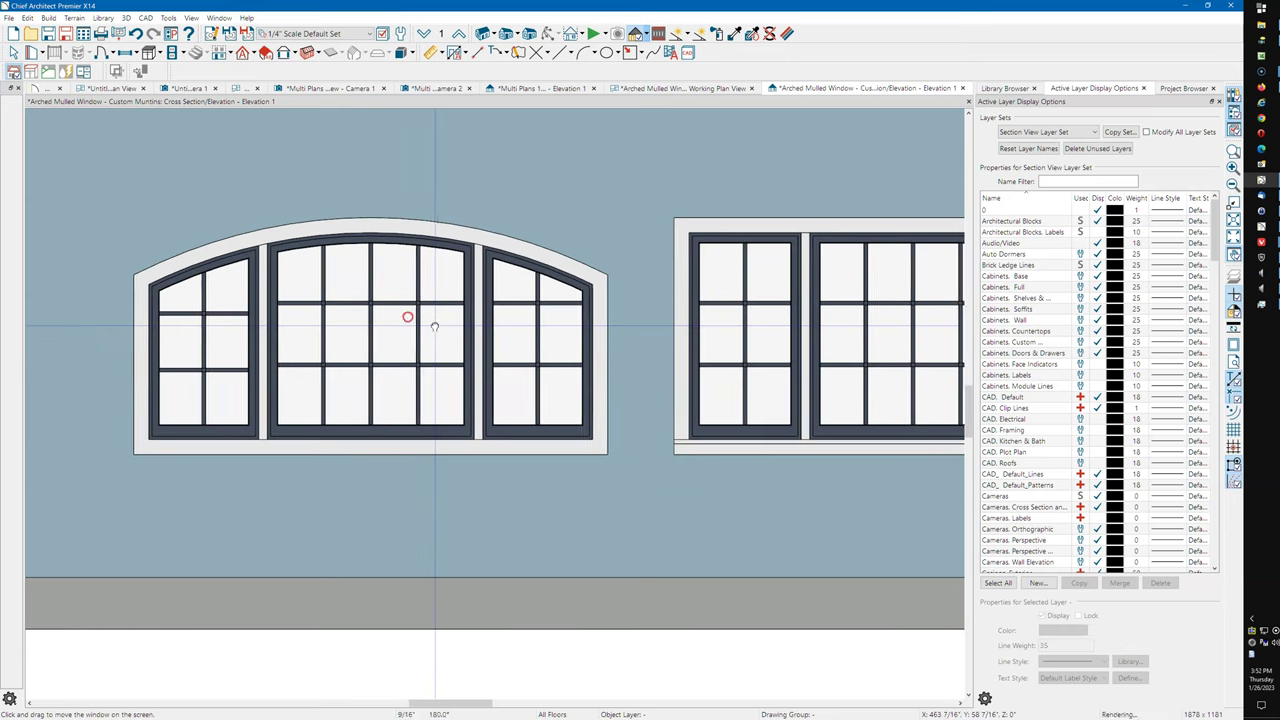
pyautogui.scroll(-1, 387, 311)
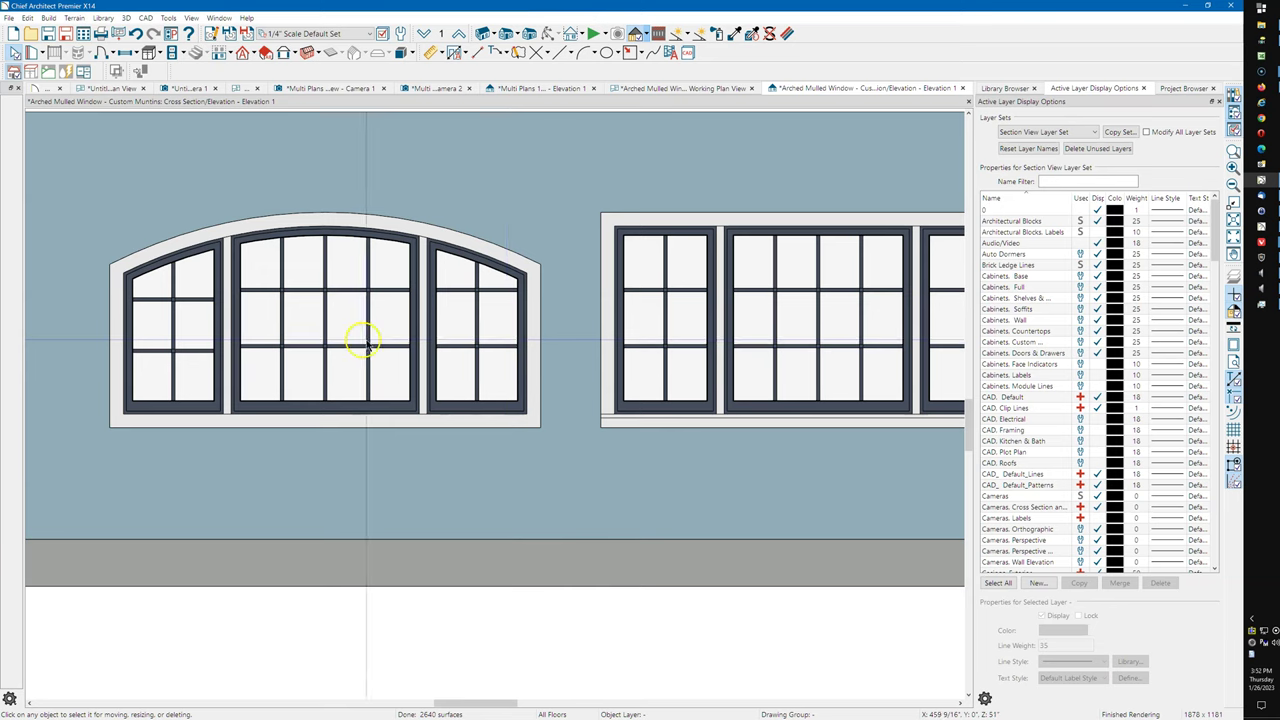
pyautogui.scroll(-1, 366, 343)
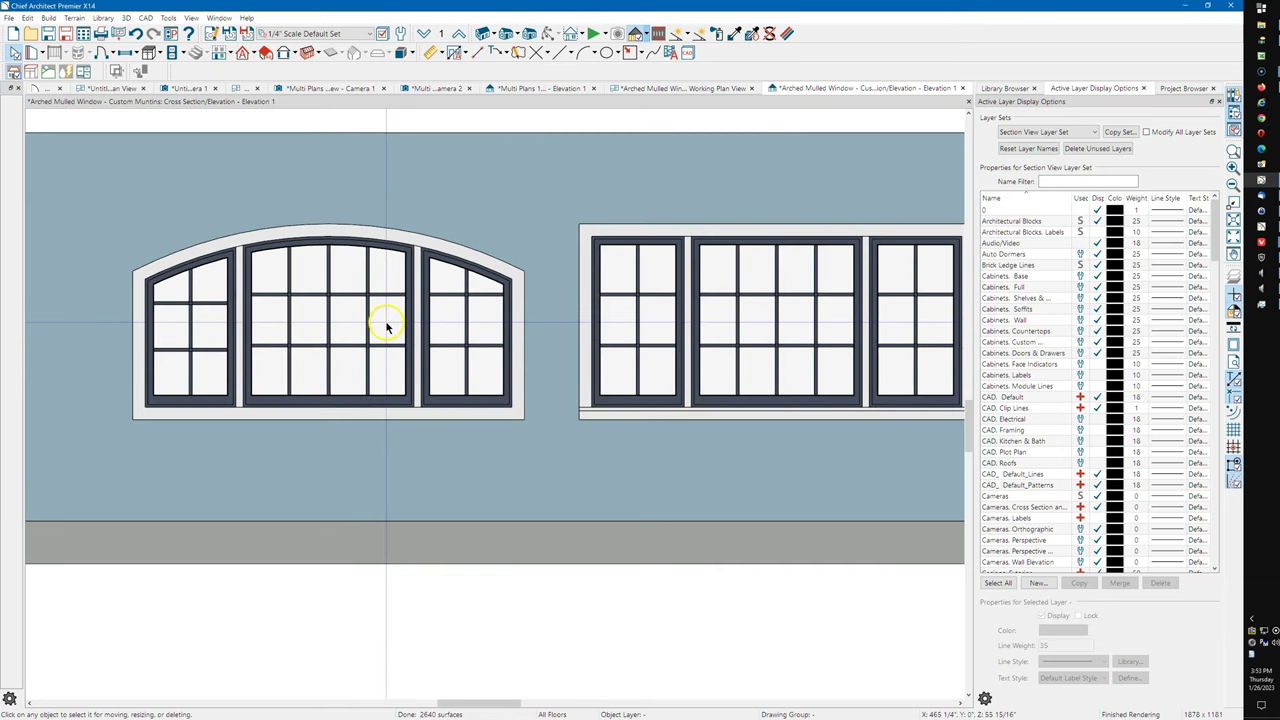
# - Combine the three neighboring rectangular windows in the elevation into one mulled unit
pyautogui.middleClick(327, 317)
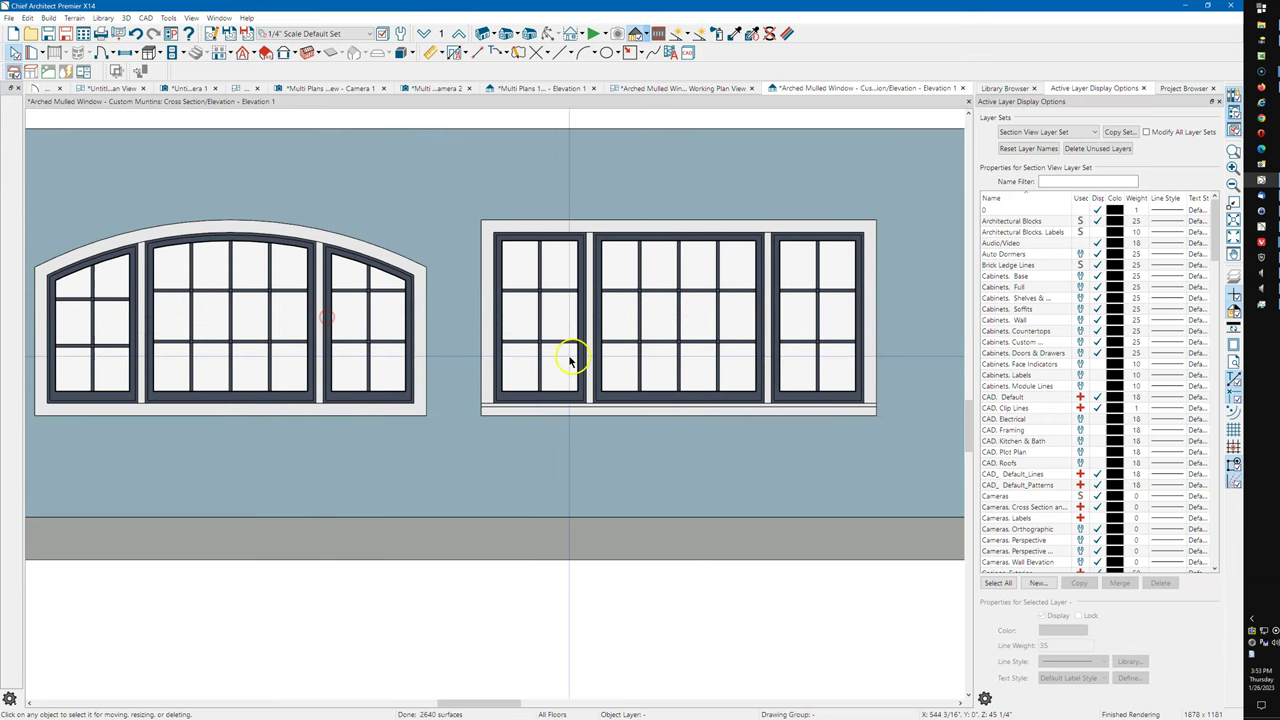
pyautogui.middleClick(472, 356)
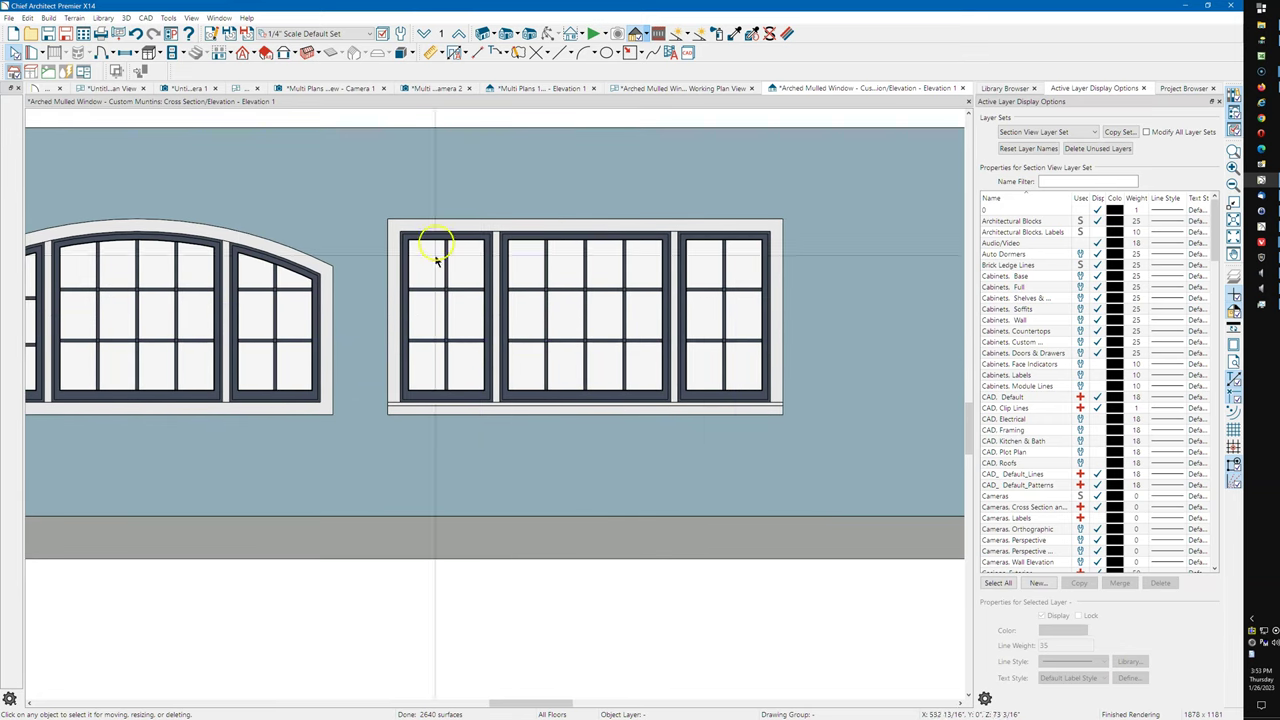
pyautogui.moveTo(623, 337); pyautogui.dragTo(608, 343, button='middle')
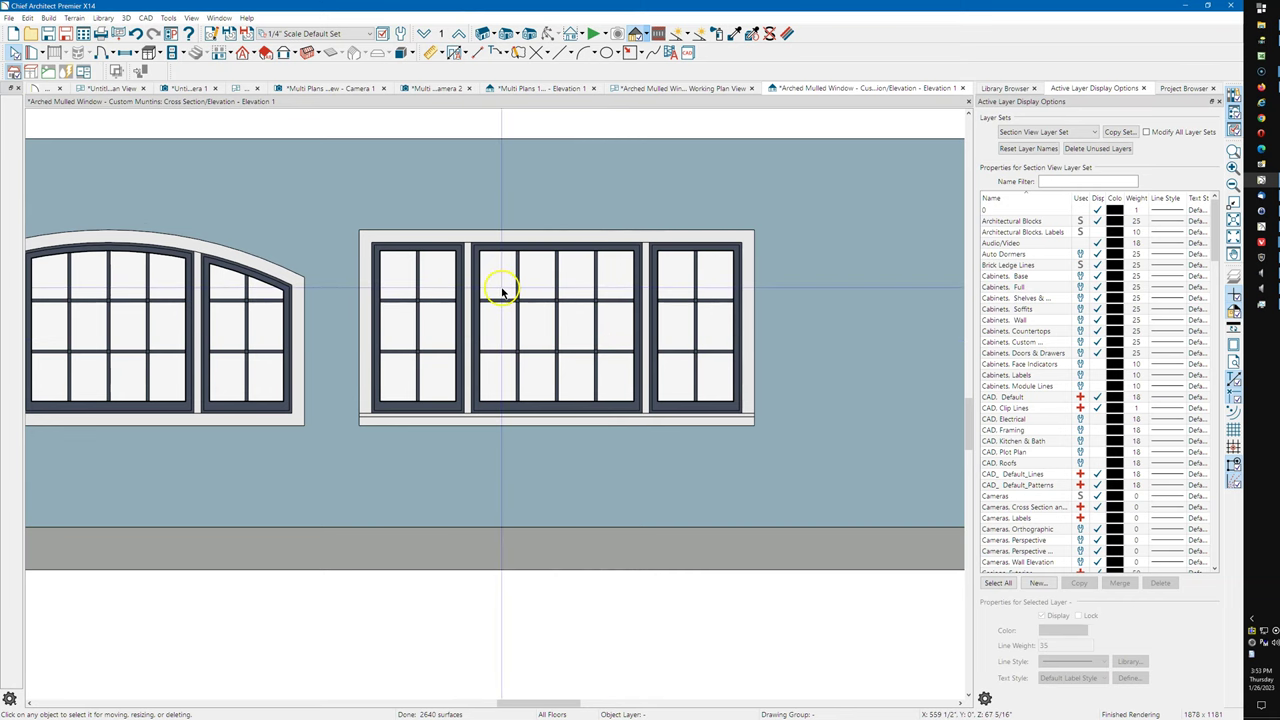
pyautogui.scroll(2, 686, 277)
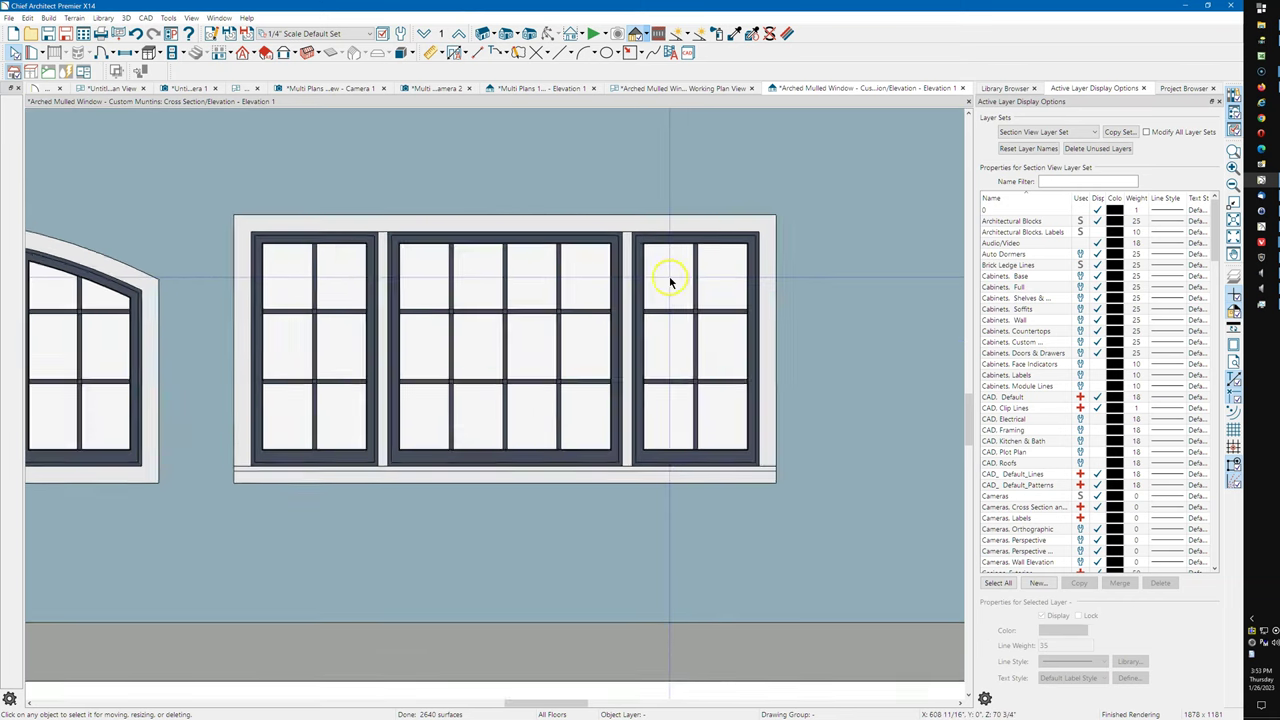
pyautogui.scroll(1, 670, 282)
pyautogui.moveTo(657, 277); pyautogui.dragTo(686, 289, button='middle')
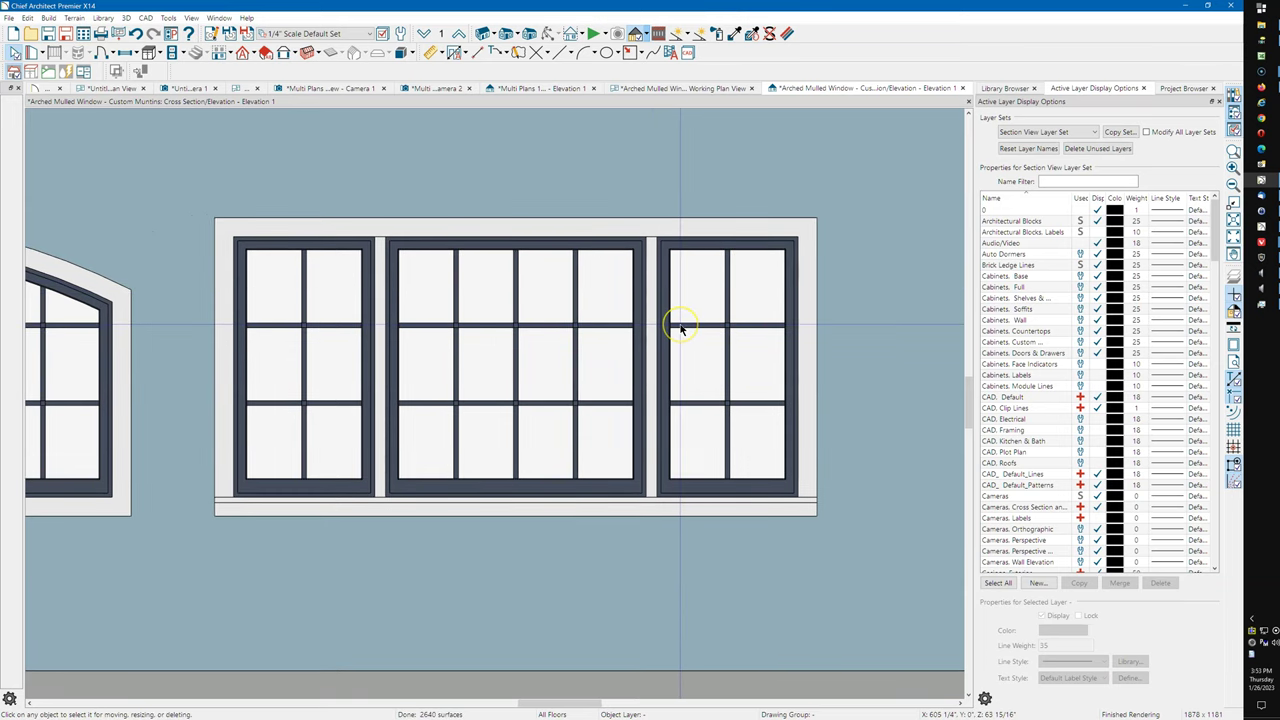
pyautogui.click(317, 295)
pyautogui.click(485, 286)
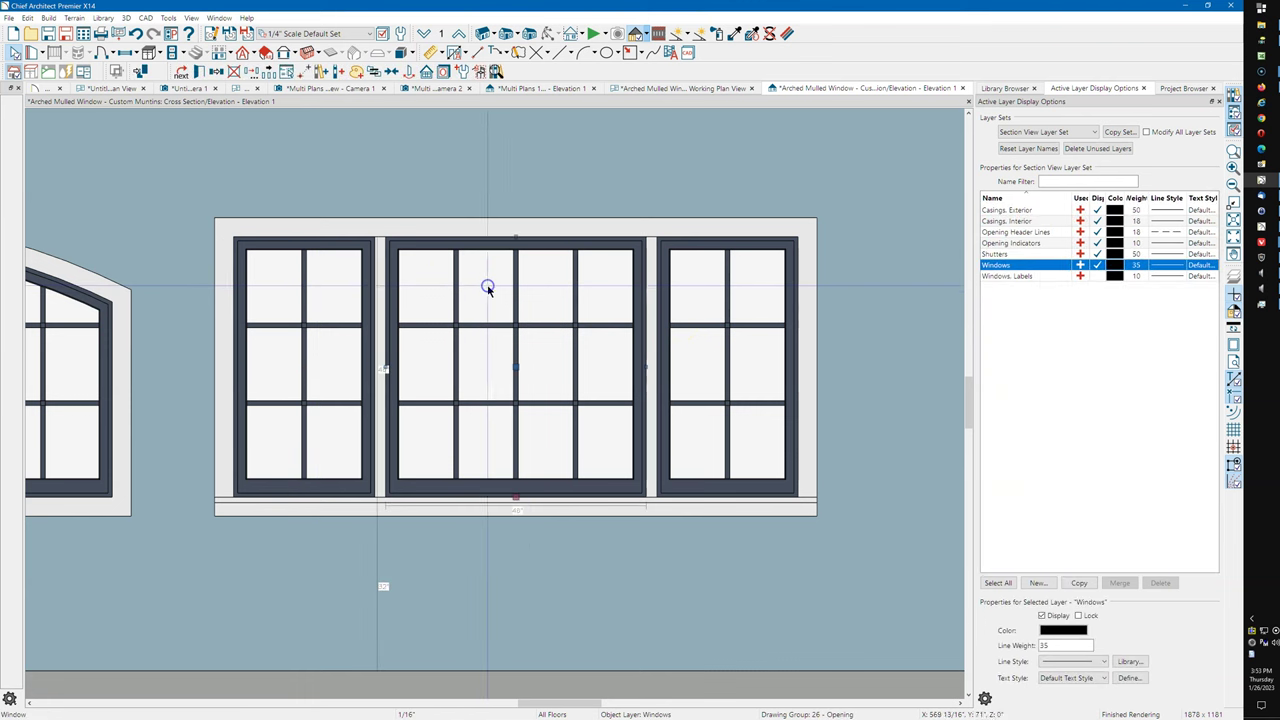
pyautogui.click(725, 278)
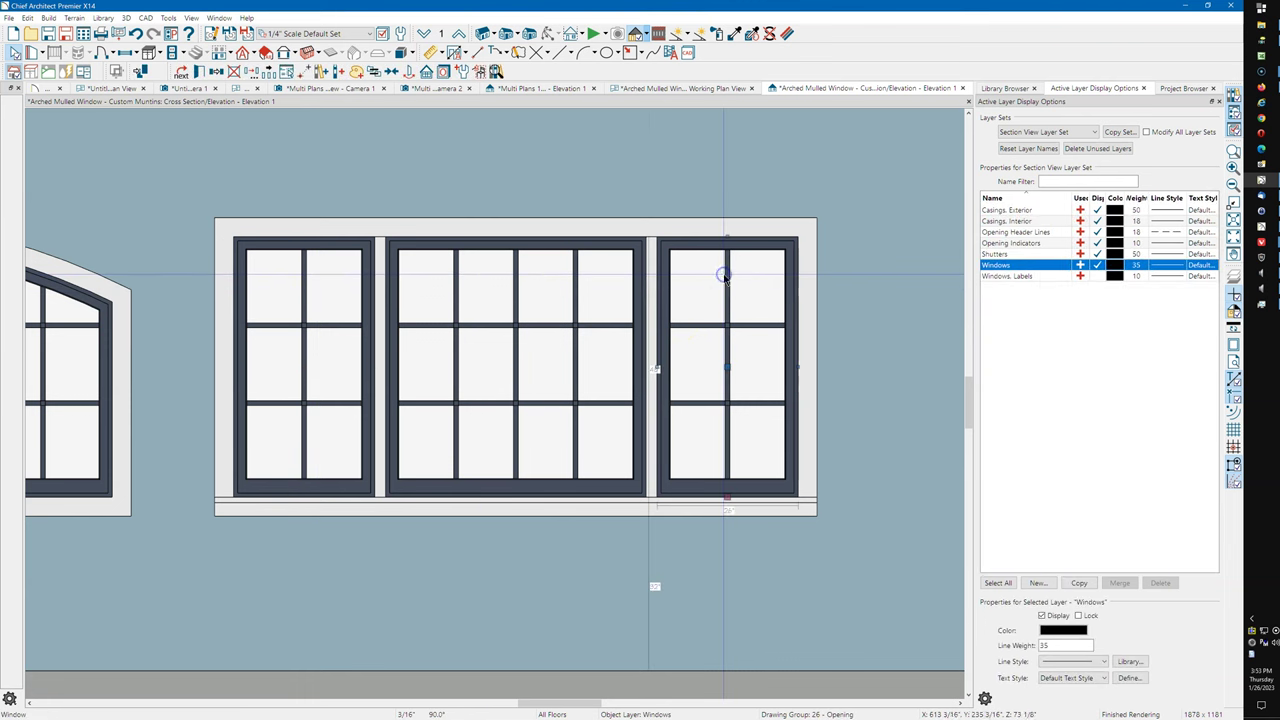
pyautogui.keyDown('shift'); pyautogui.click(505, 358); pyautogui.keyUp('shift')
pyautogui.keyDown('shift'); pyautogui.click(306, 362); pyautogui.keyUp('shift')
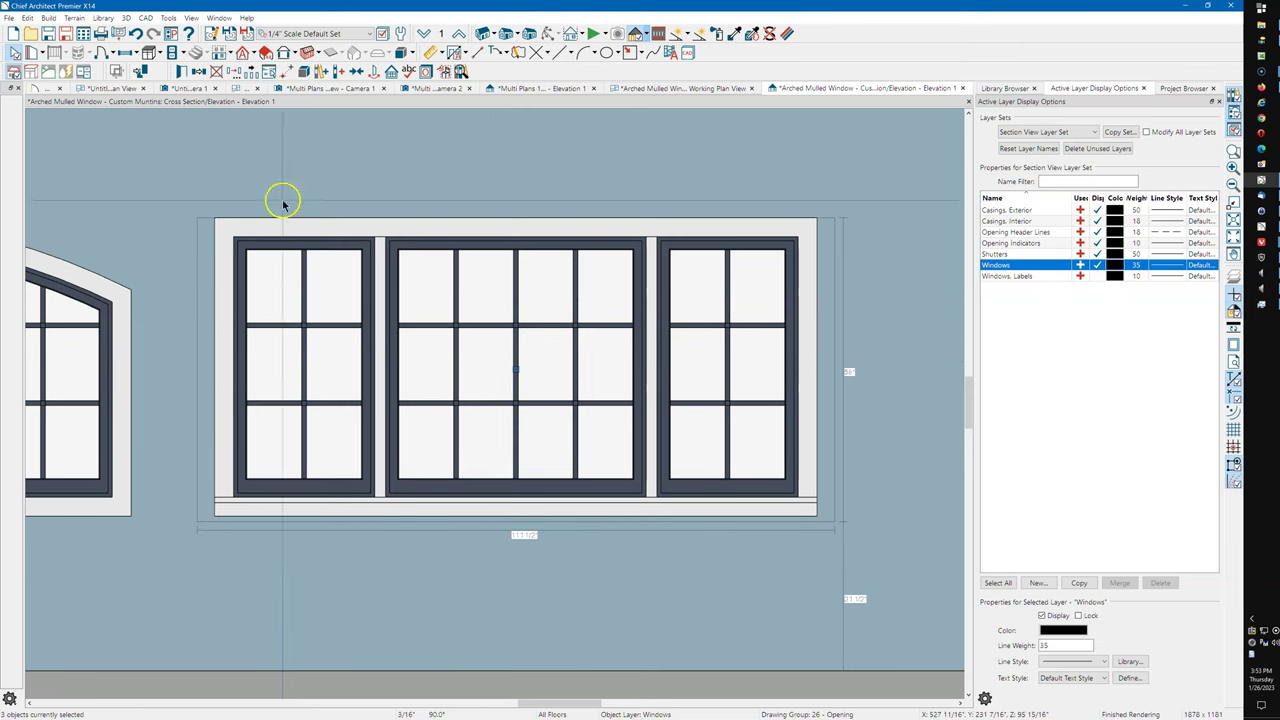
pyautogui.click(305, 73)
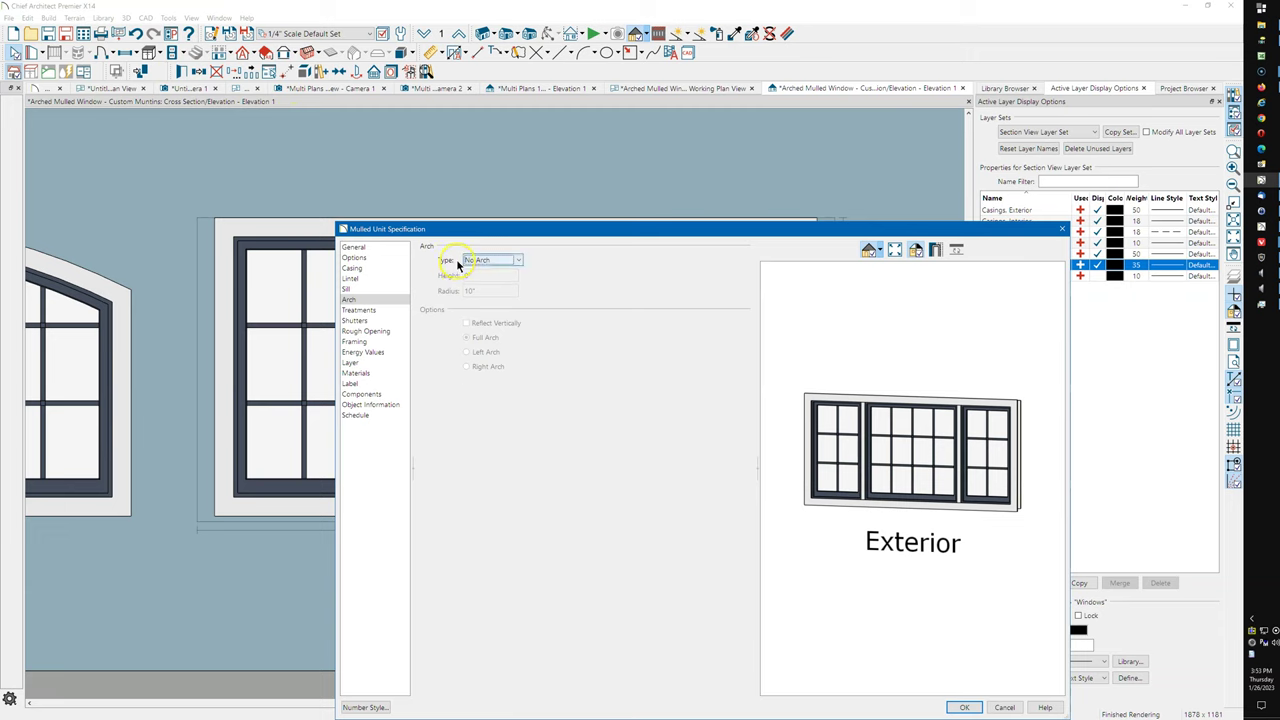
# - Give the mulled unit a Broken Arch with a height of 12 inches
pyautogui.click(481, 261)
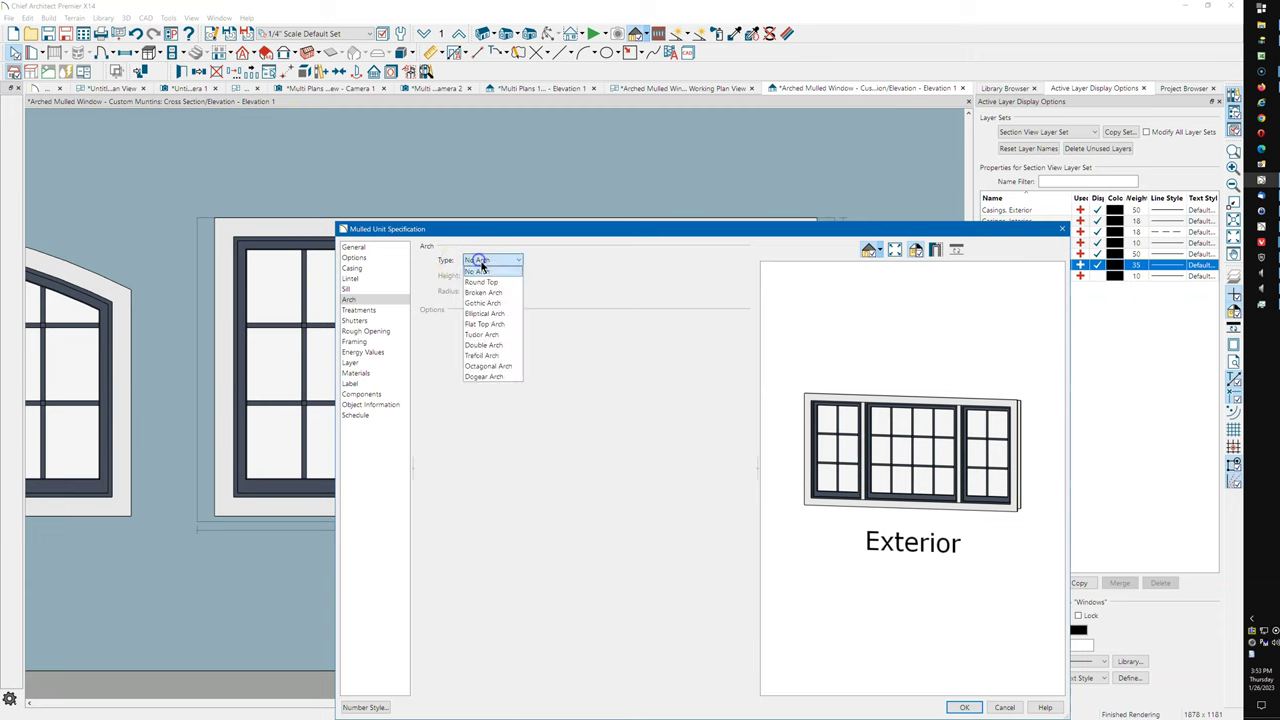
pyautogui.click(484, 292)
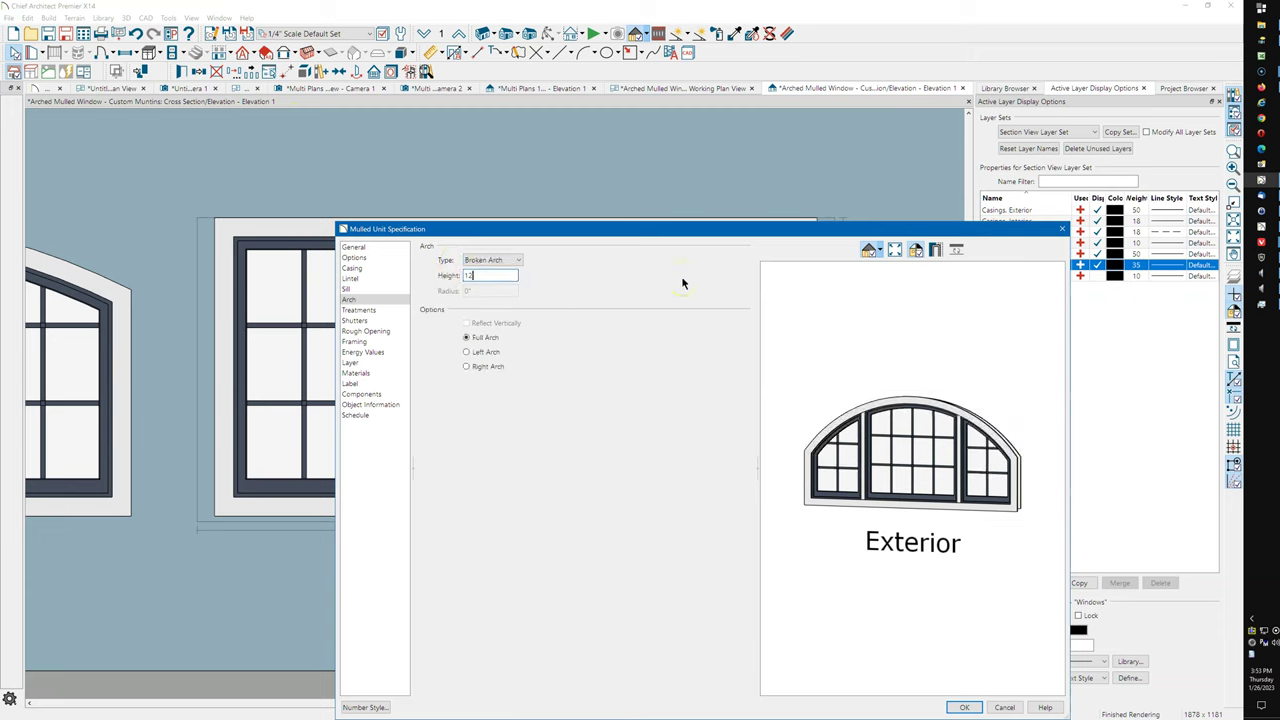
pyautogui.write('12')
pyautogui.press('Return')
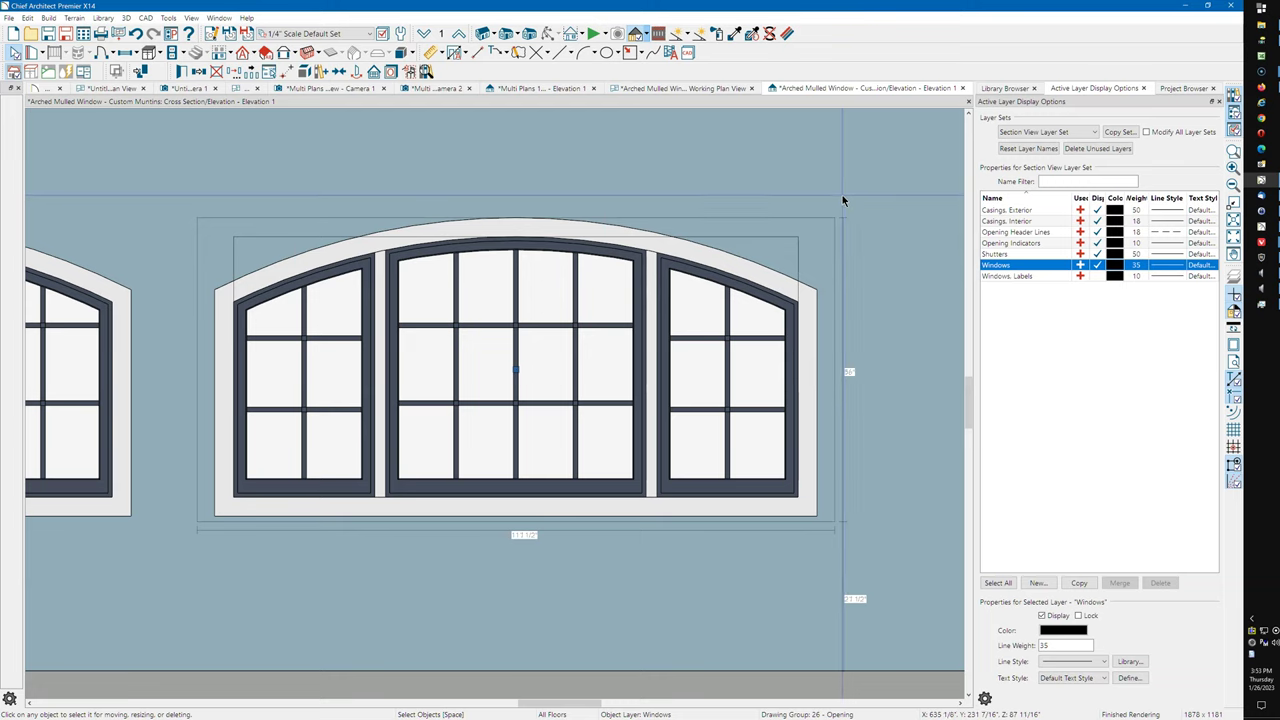
# - Create a CAD detail from the current elevation view of the arched mulled unit
pyautogui.click(817, 188)
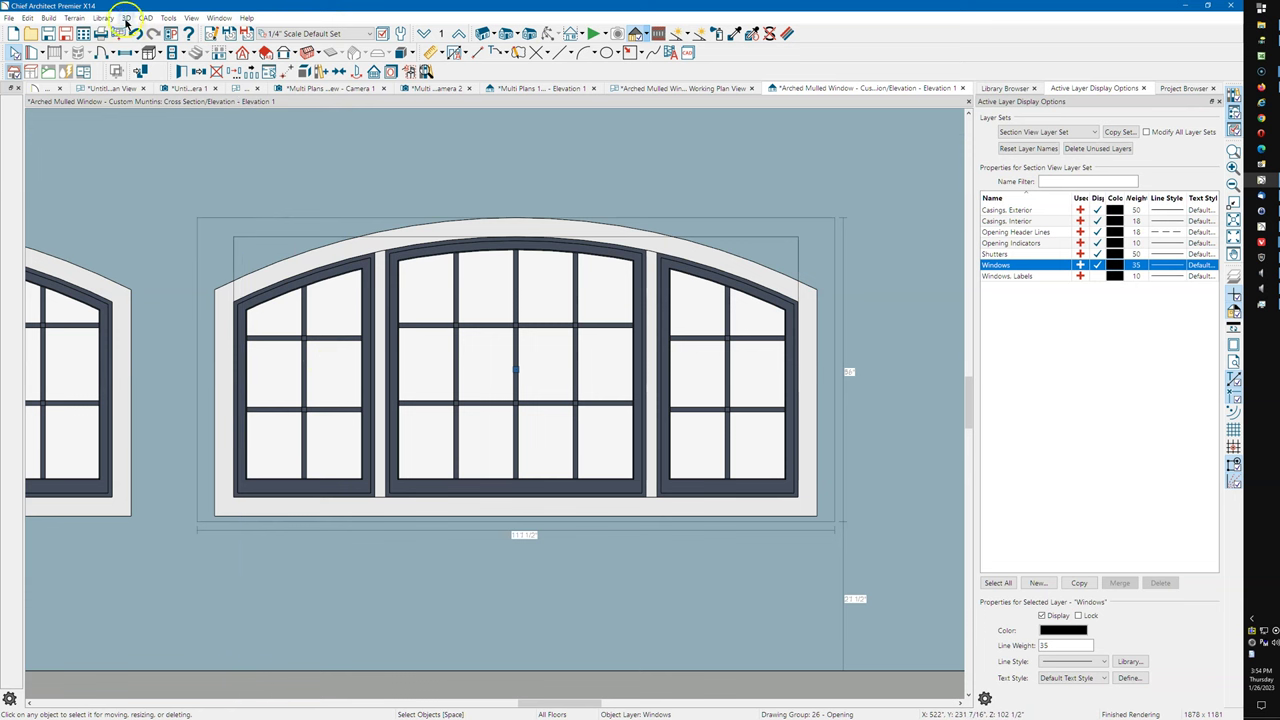
pyautogui.click(145, 18)
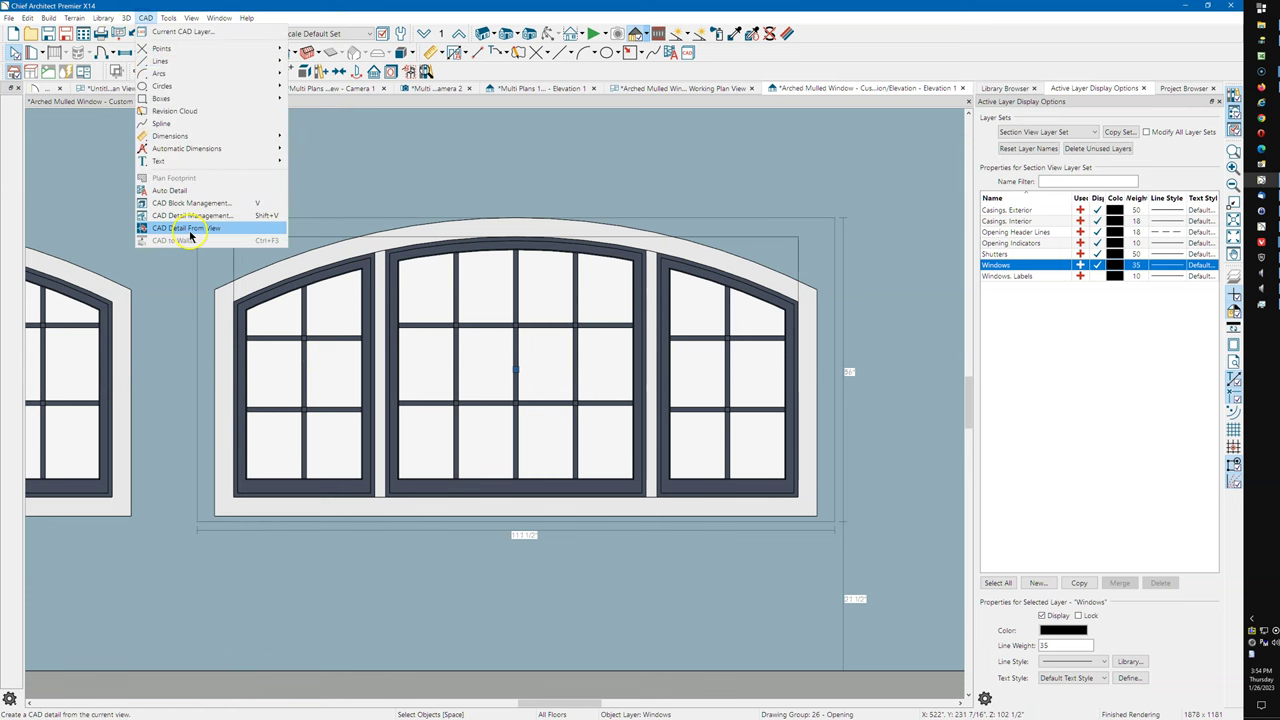
pyautogui.click(189, 230)
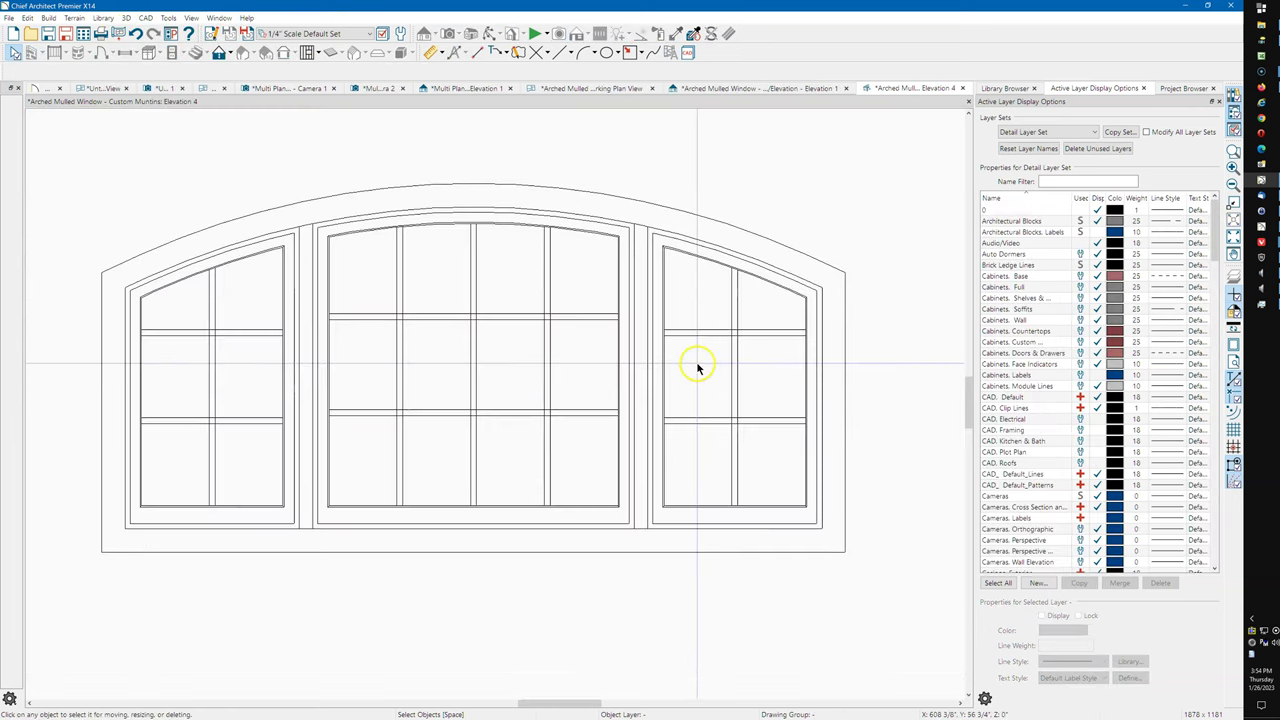
# - Measure the pane widths in the center and adjacent side window of the detail with point-to-point dimensions
pyautogui.scroll(3, 697, 368)
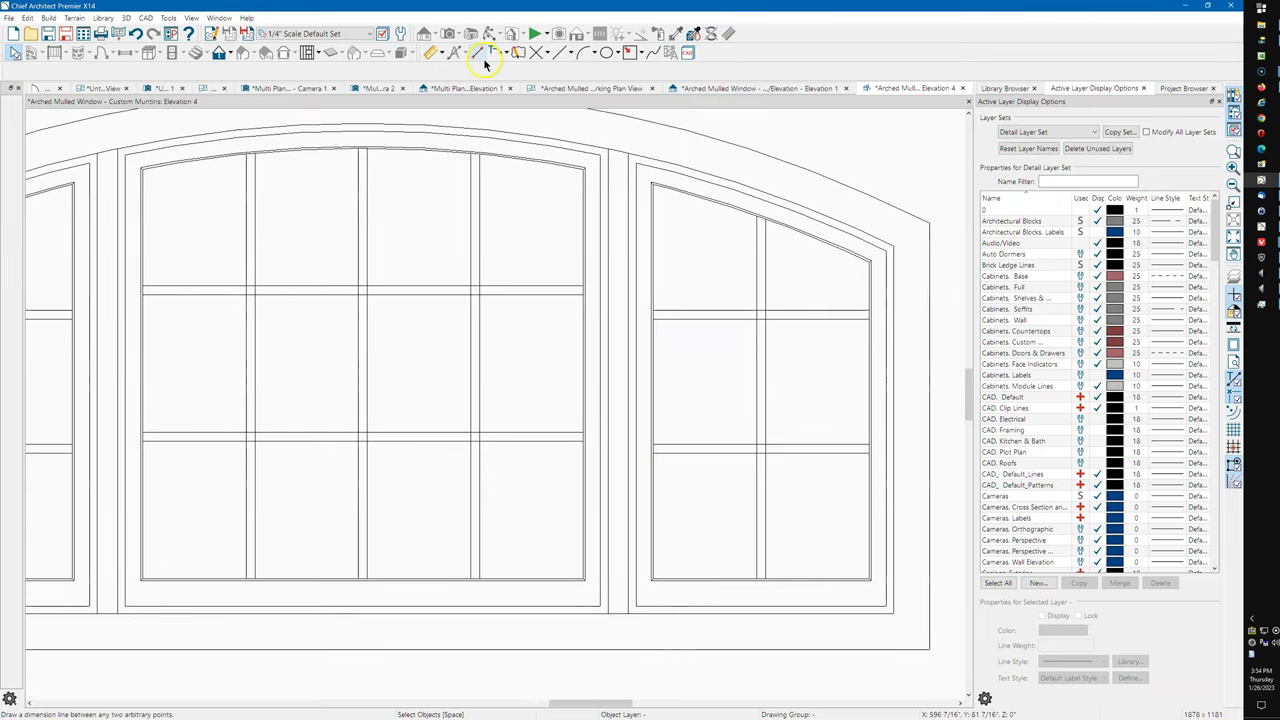
pyautogui.click(479, 56)
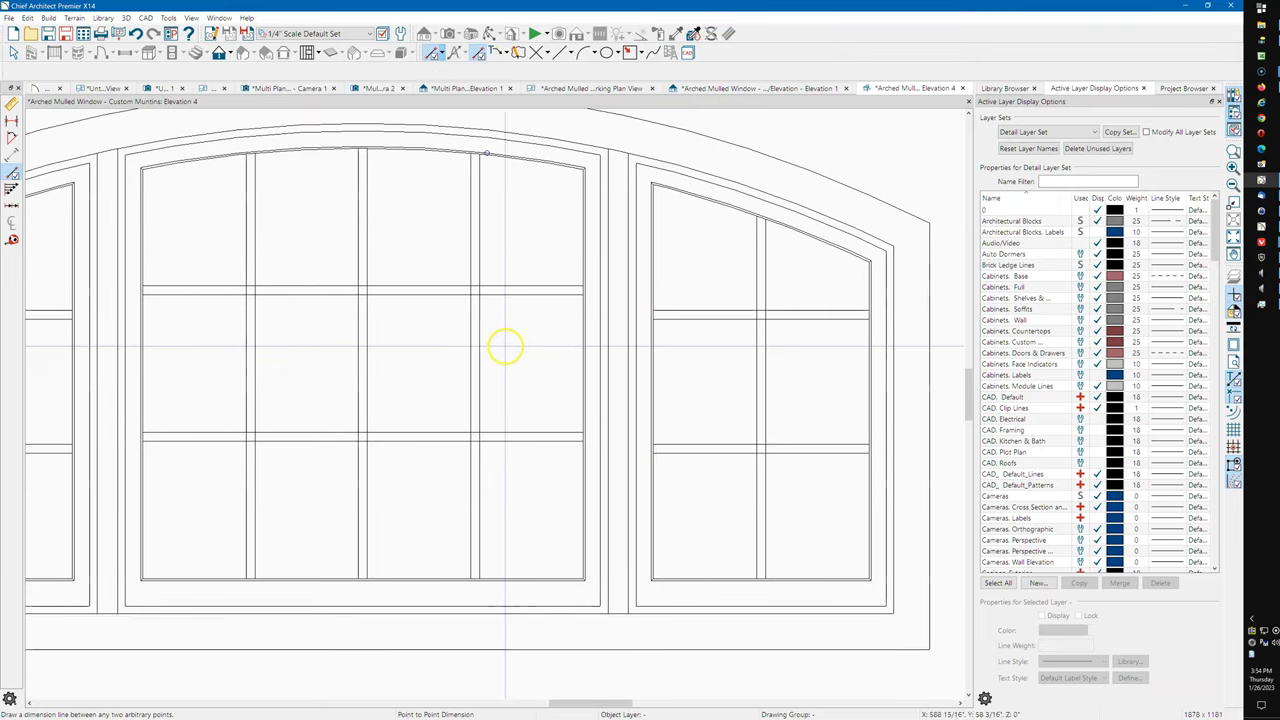
pyautogui.moveTo(478, 356); pyautogui.dragTo(579, 356)
pyautogui.scroll(3, 743, 366)
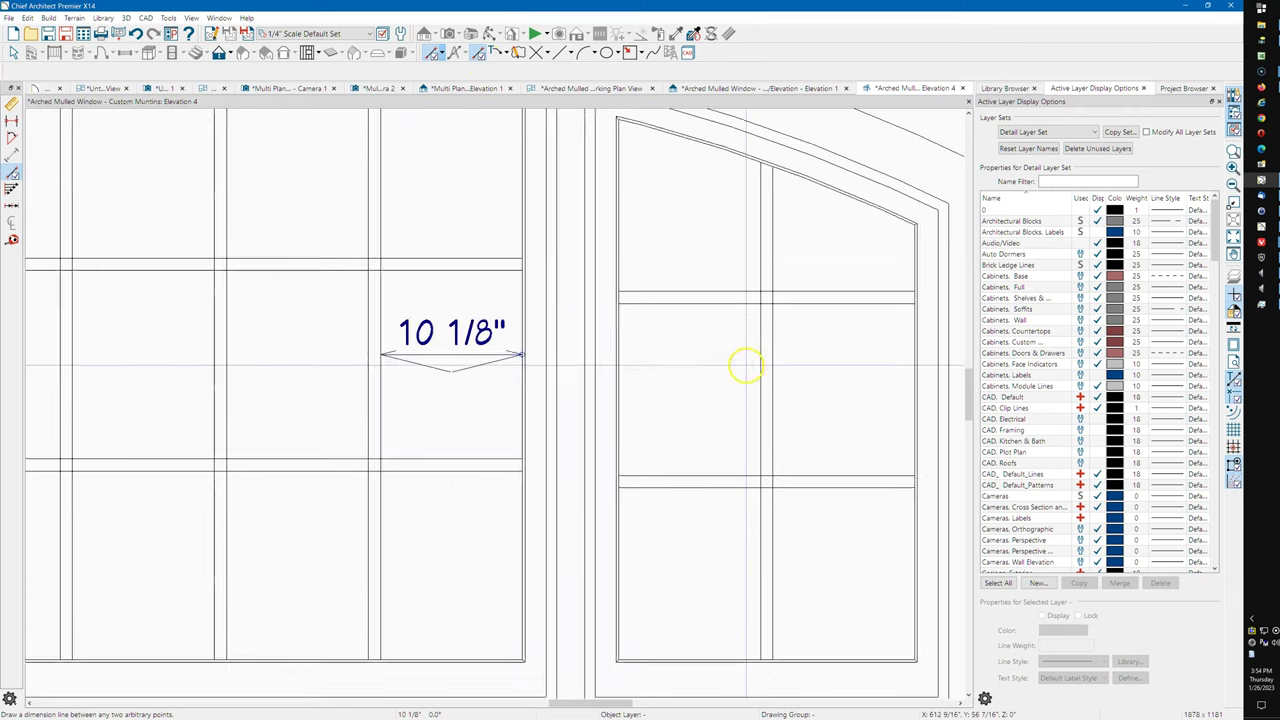
pyautogui.moveTo(575, 380); pyautogui.dragTo(769, 387)
pyautogui.scroll(-3, 580, 306)
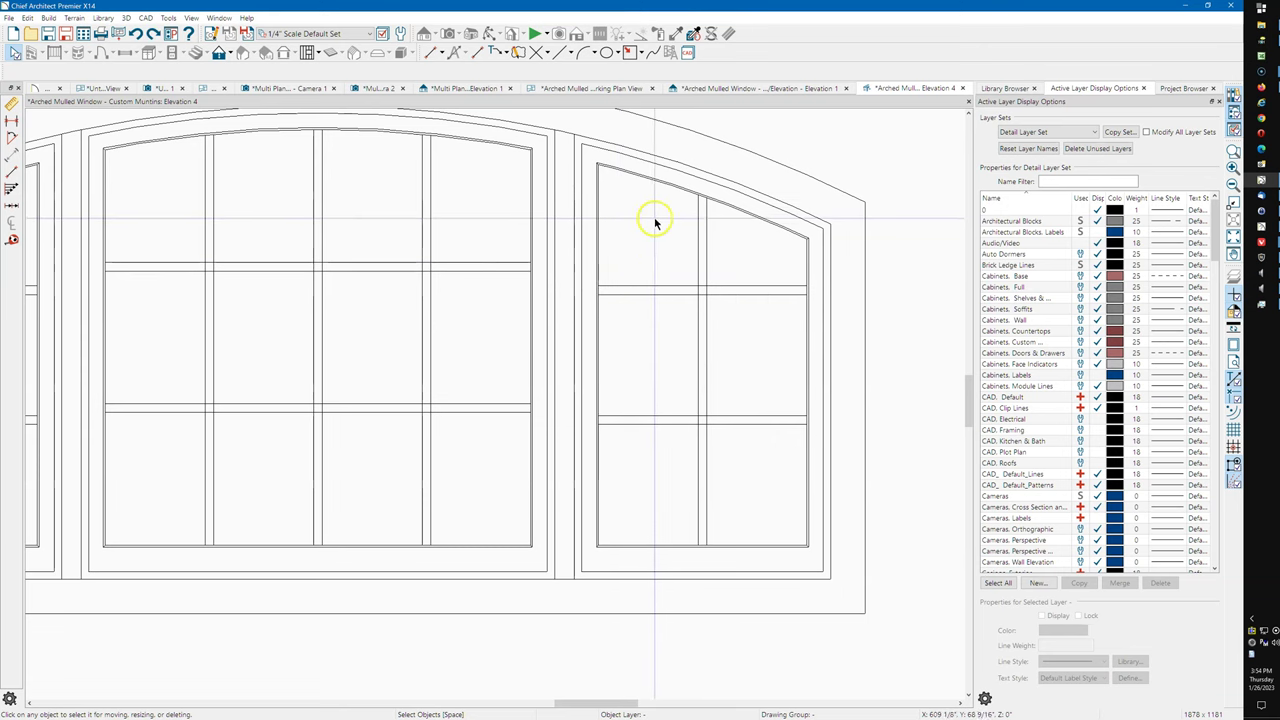
# - Move the upper lines of both horizontal muntins in the right side window level with the matching lines of the center window's muntins
pyautogui.moveTo(743, 251); pyautogui.dragTo(736, 282, button='middle')
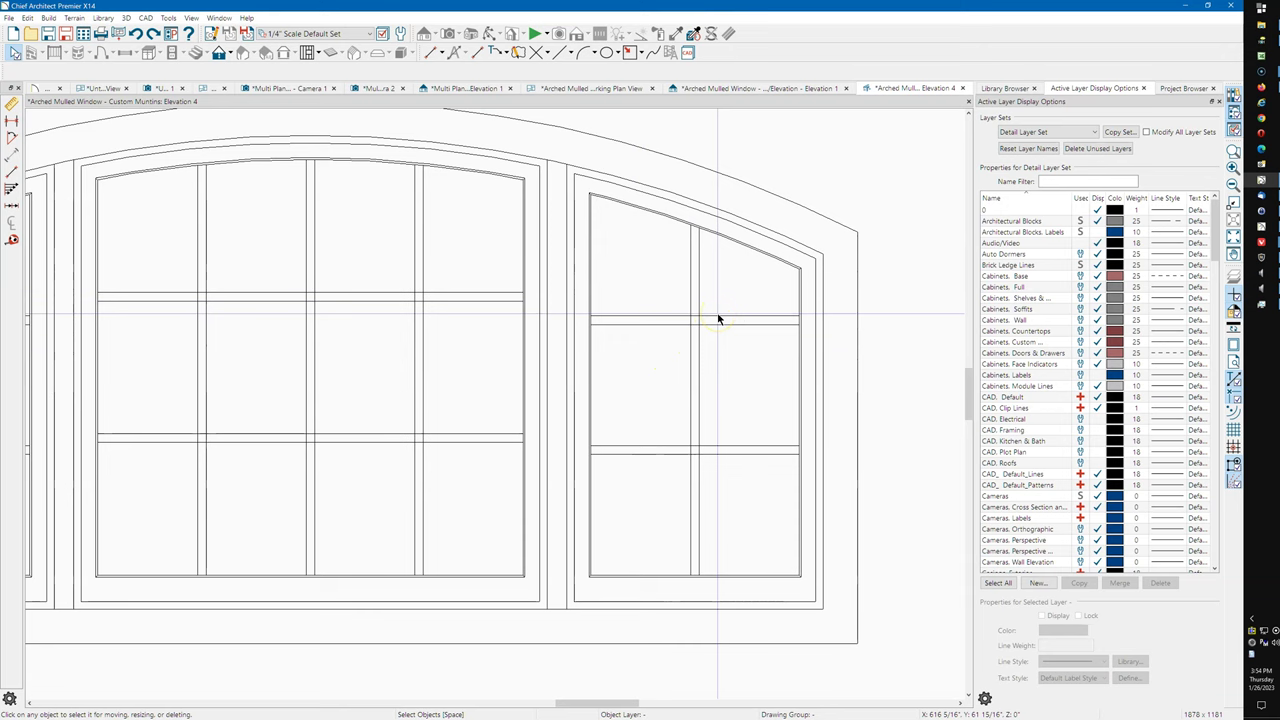
pyautogui.click(640, 316)
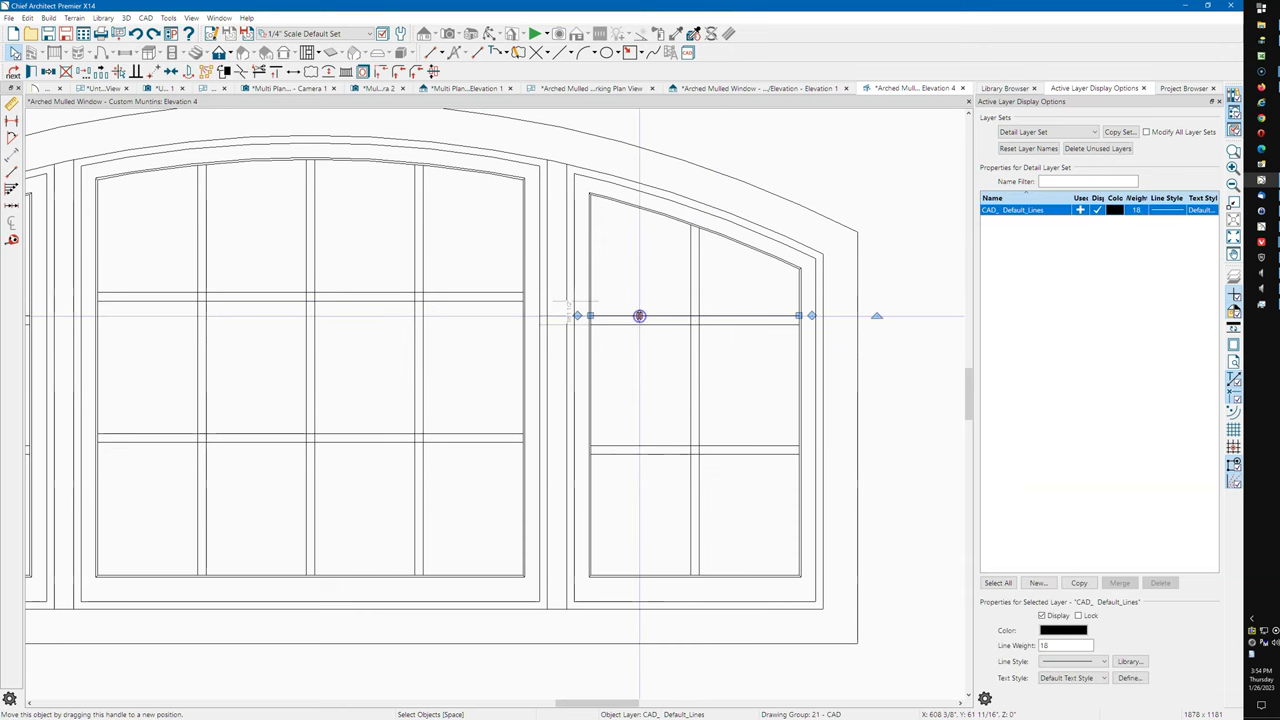
pyautogui.moveTo(640, 316); pyautogui.dragTo(671, 446)
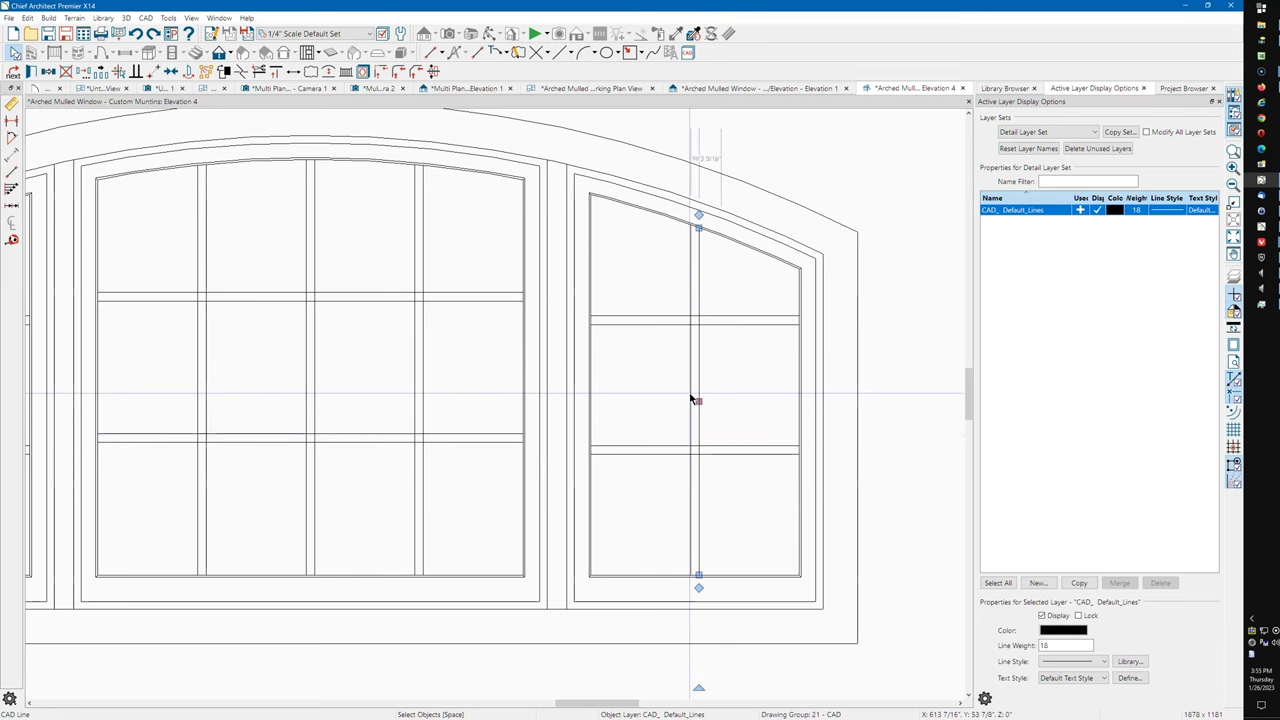
pyautogui.click(644, 315)
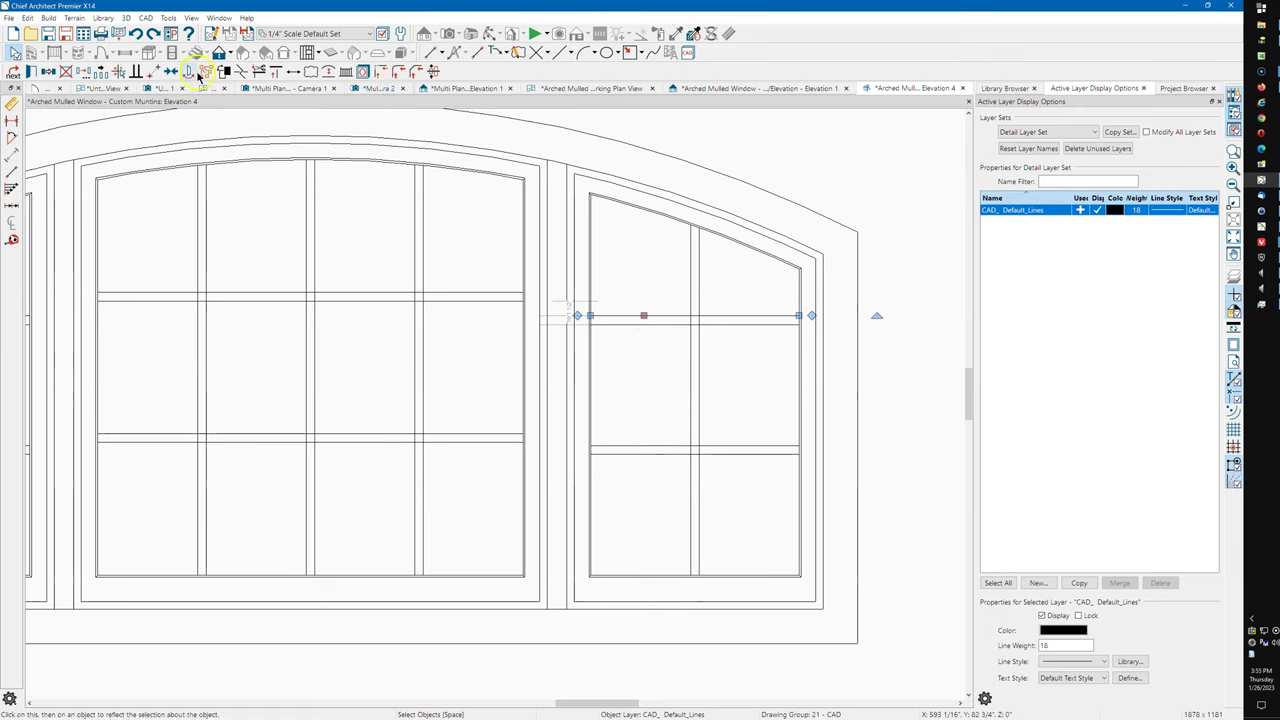
pyautogui.click(171, 71)
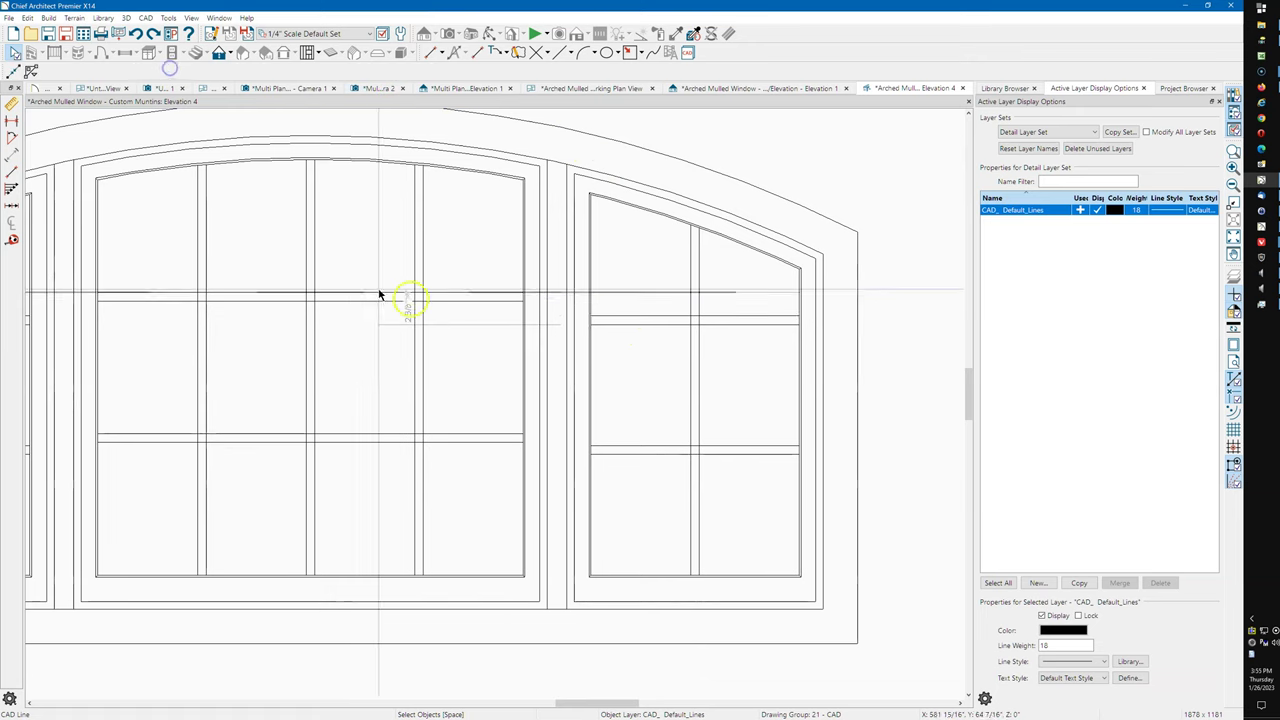
pyautogui.click(492, 295)
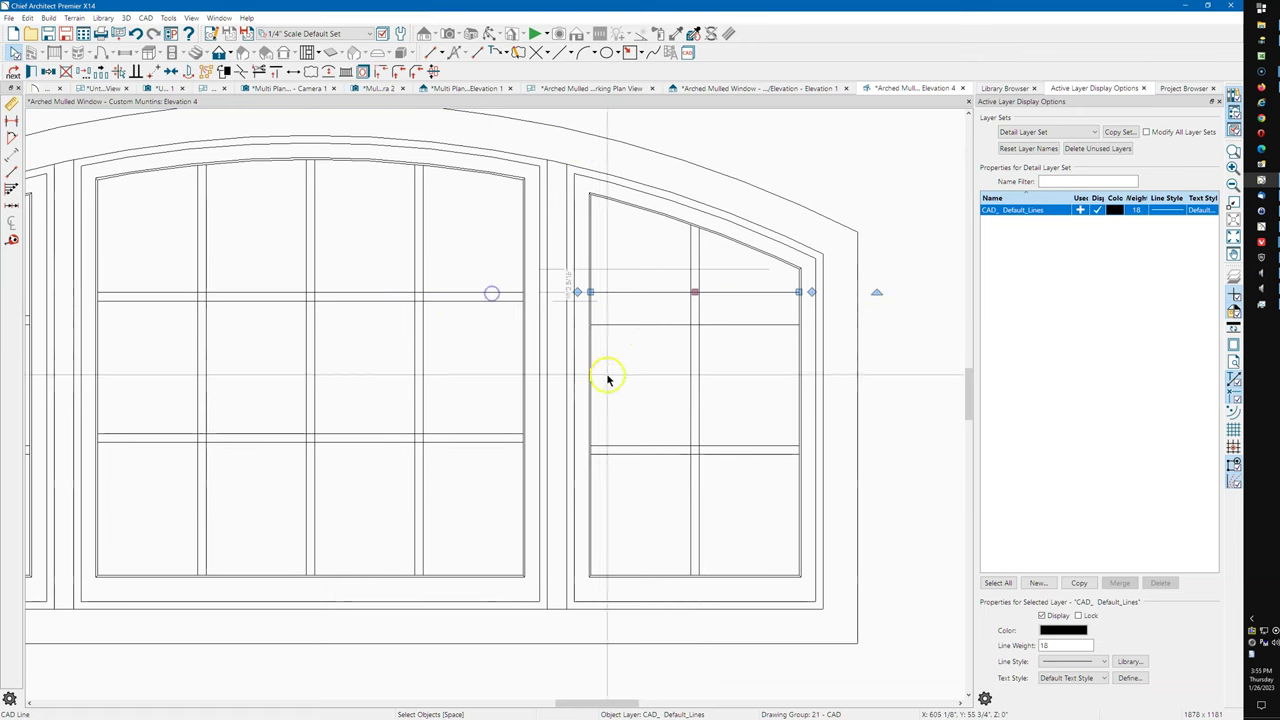
pyautogui.click(655, 451)
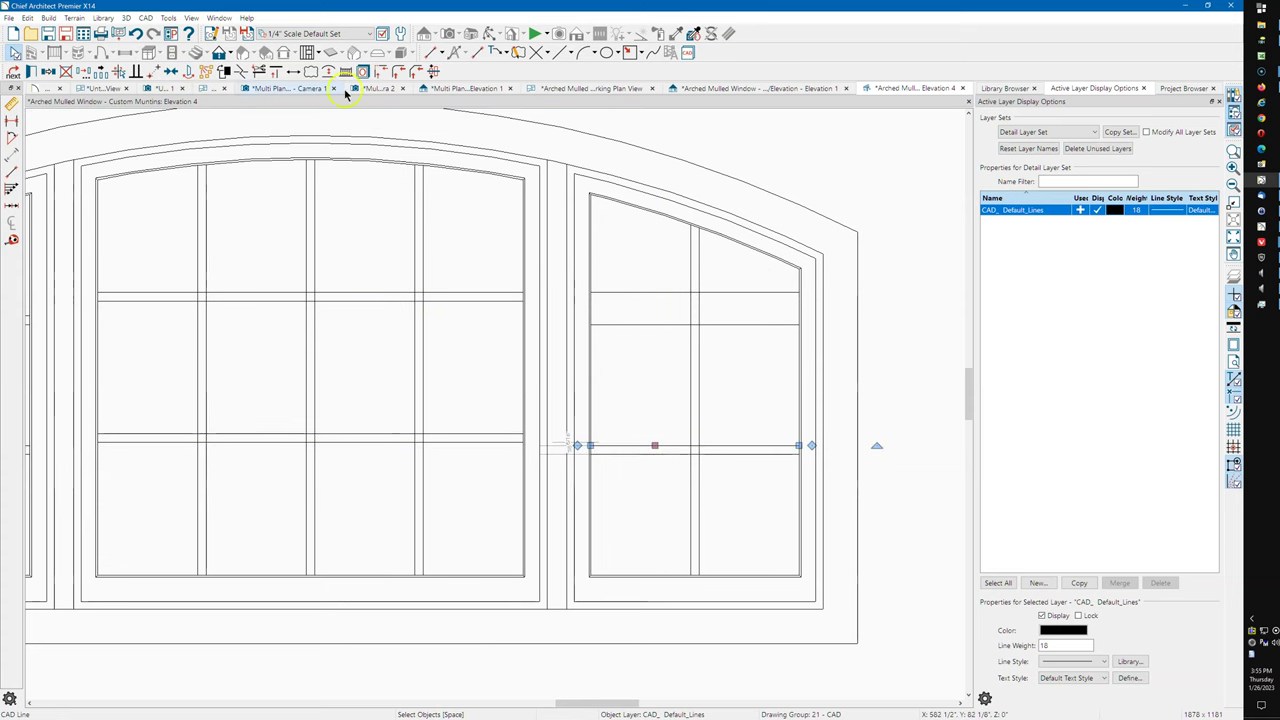
pyautogui.press('Escape')
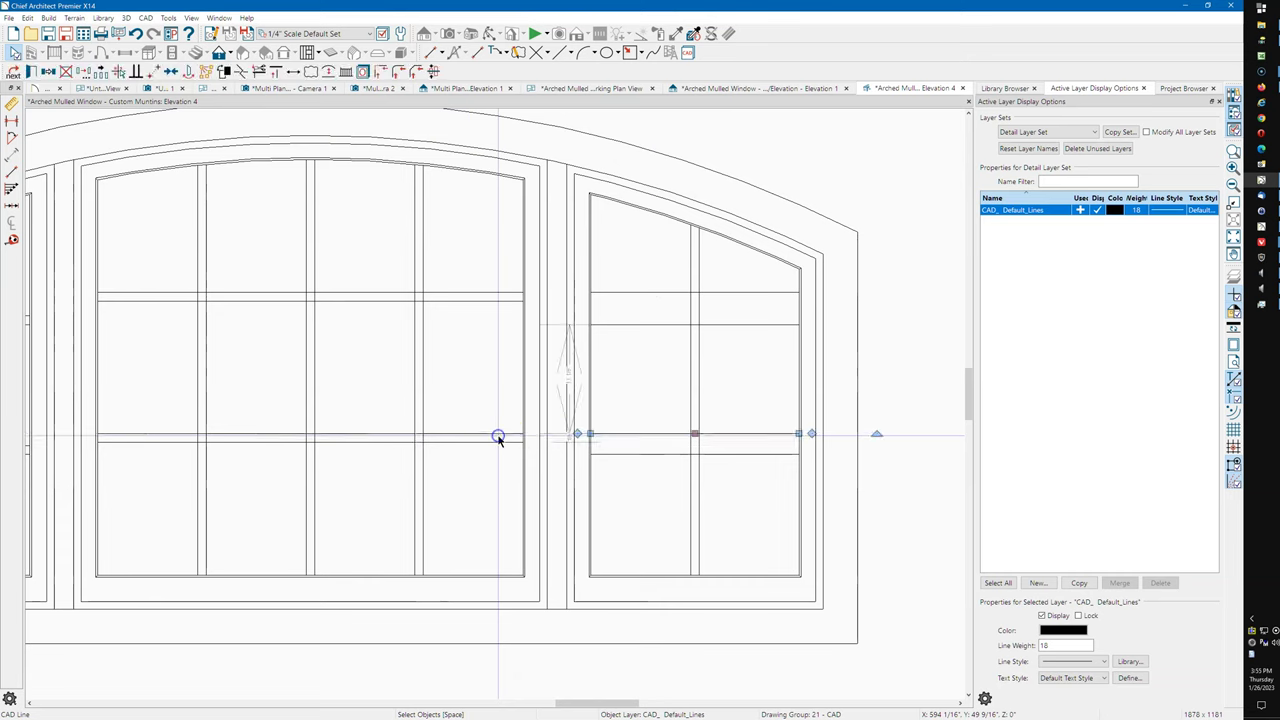
# - Move the upper lines of both horizontal muntins in the right side window down 7/16 inch to the muntins' centers
pyautogui.click(629, 293)
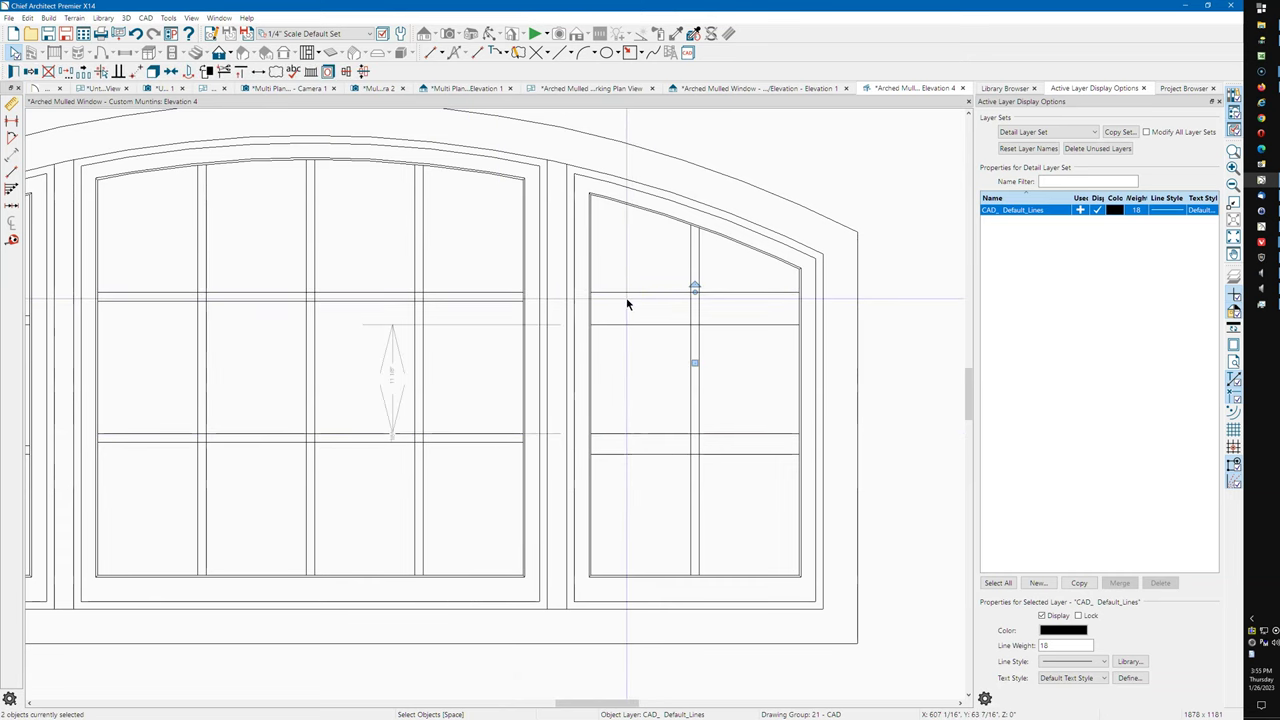
pyautogui.click(605, 291)
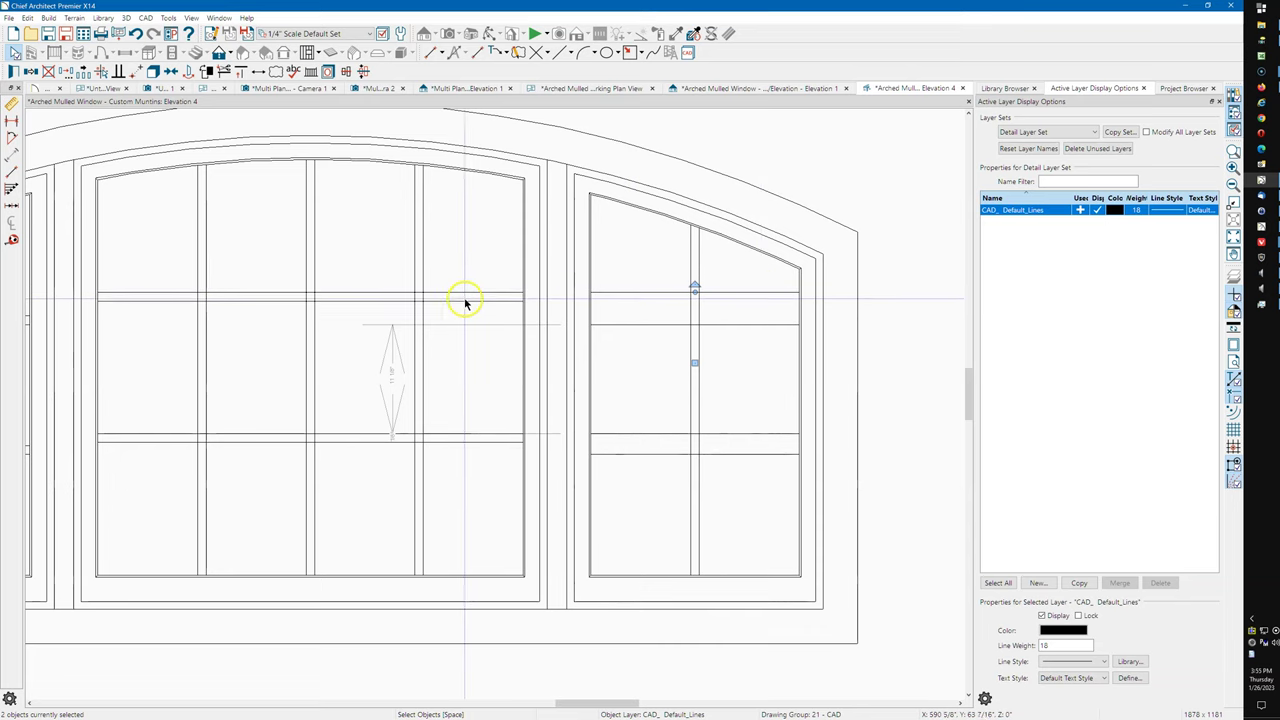
pyautogui.click(67, 73)
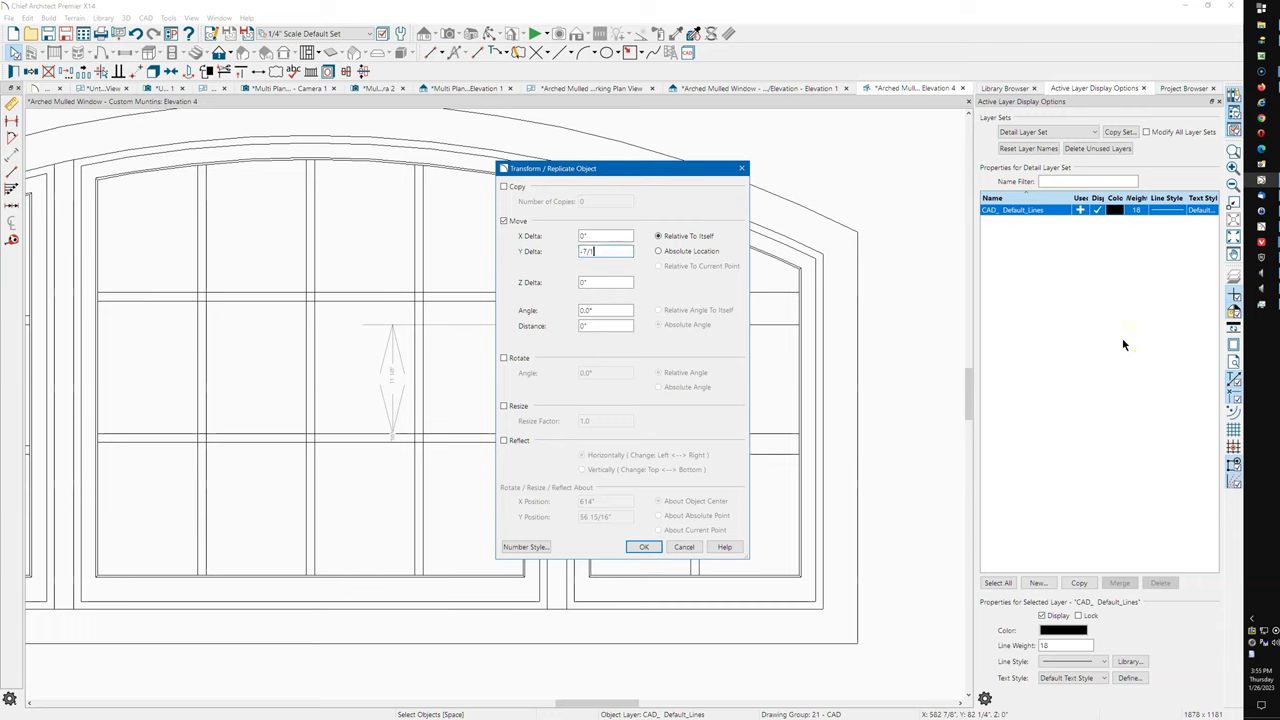
pyautogui.press('Return')
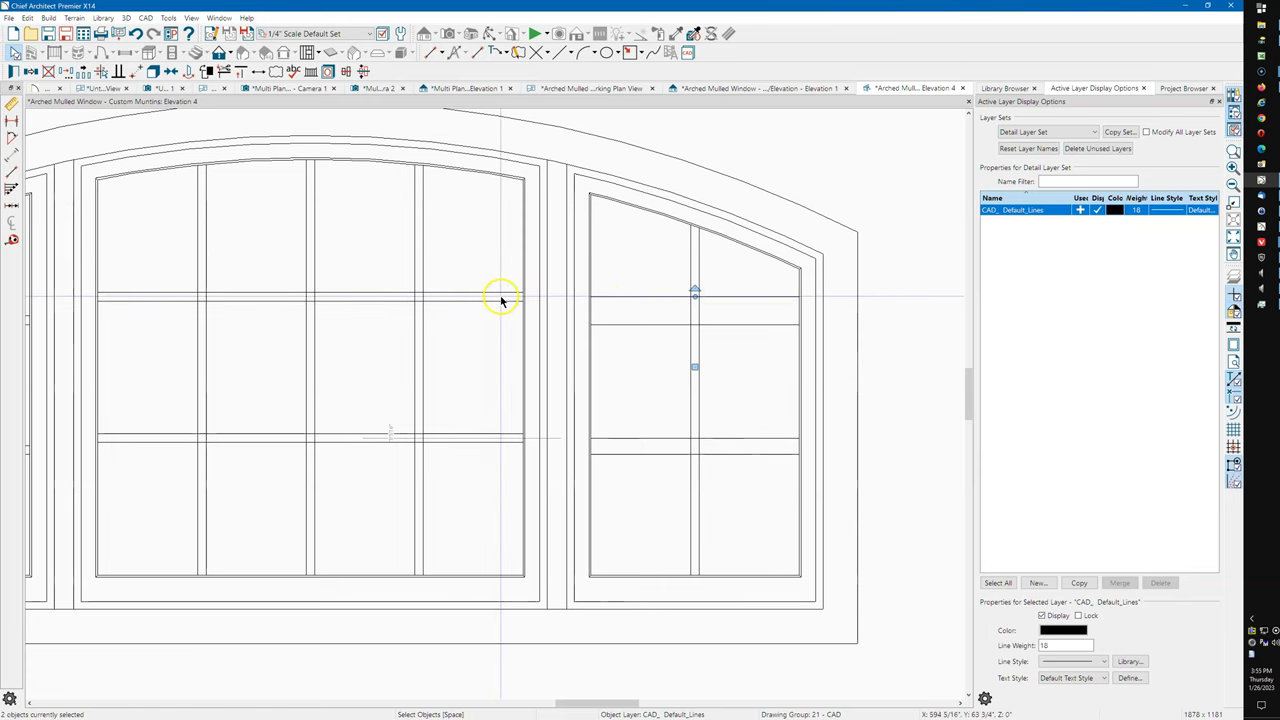
# - Move the left line of the right side window's vertical muntin 7/16 inch to the right, onto the muntin's center
pyautogui.click(690, 250)
pyautogui.click(690, 250)
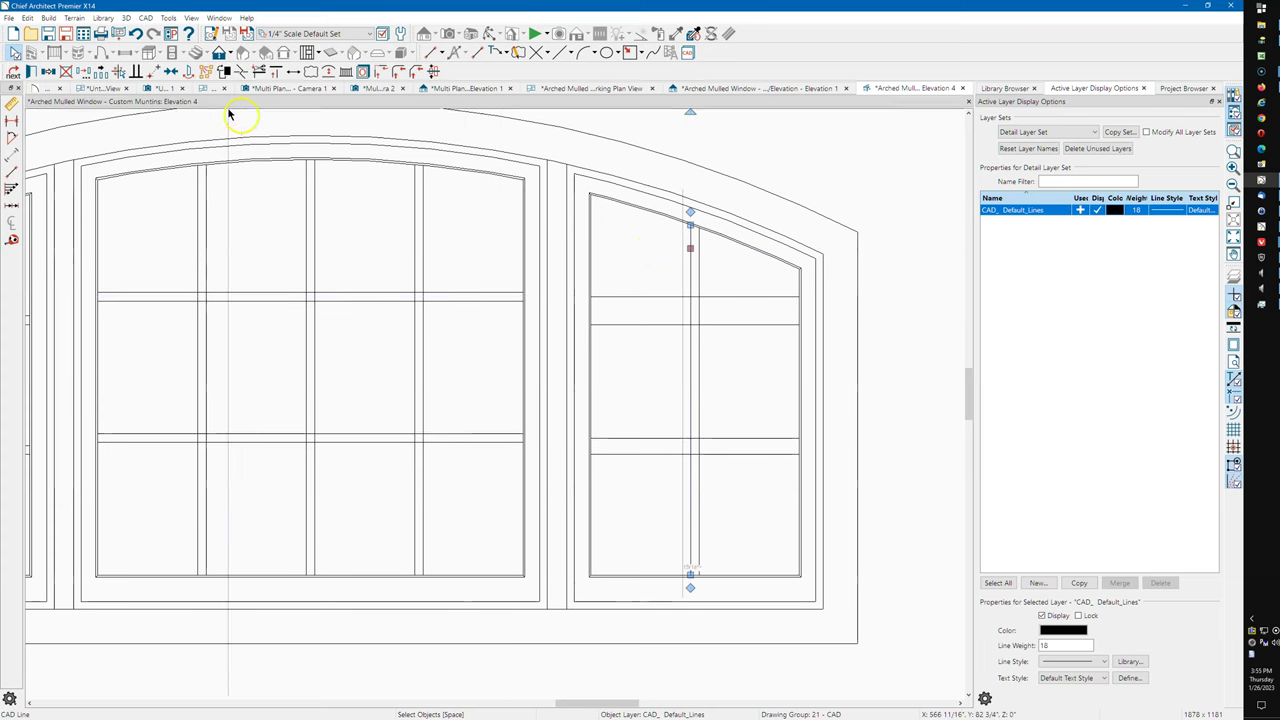
pyautogui.click(172, 72)
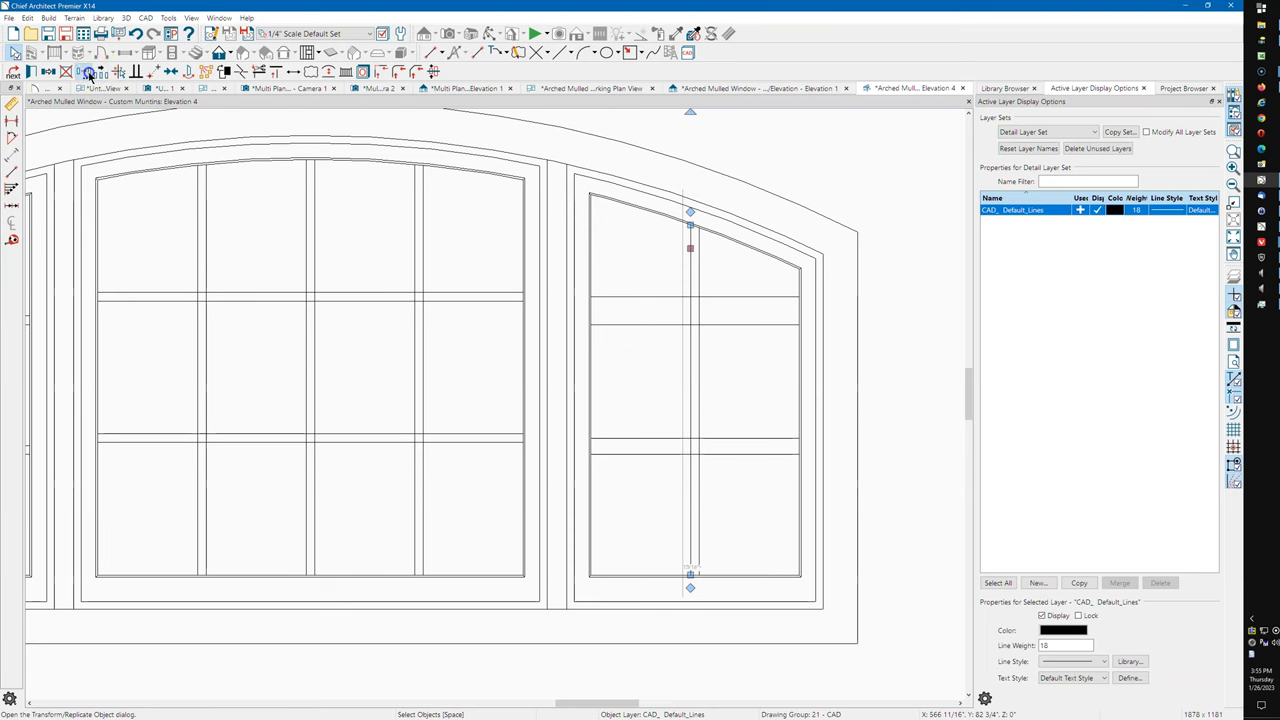
pyautogui.click(88, 73)
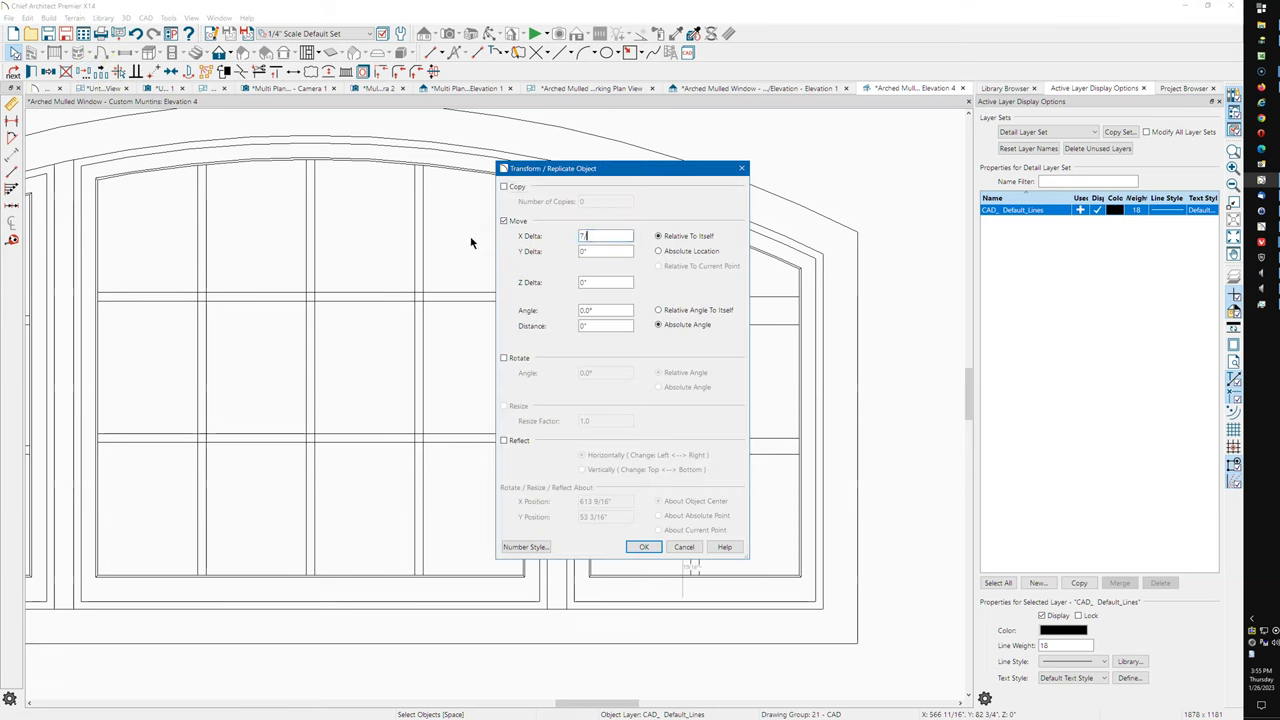
pyautogui.write('7/16')
pyautogui.press('Return')
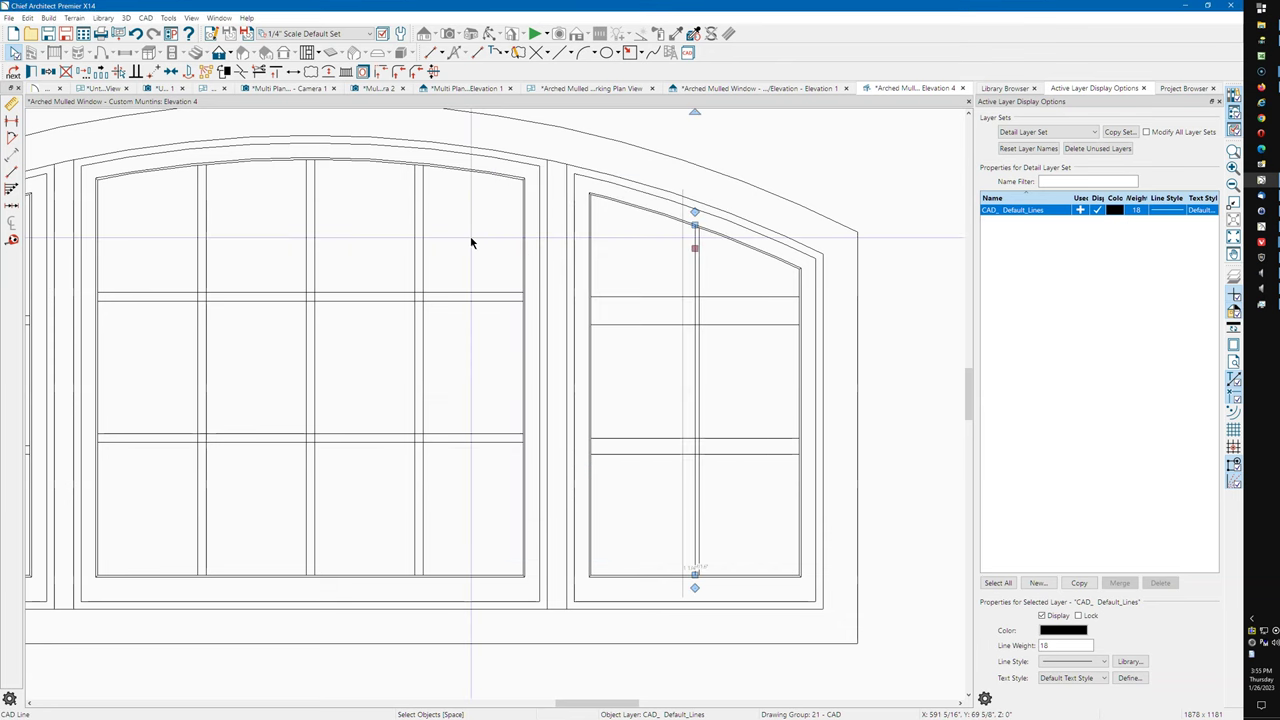
pyautogui.press('Escape')
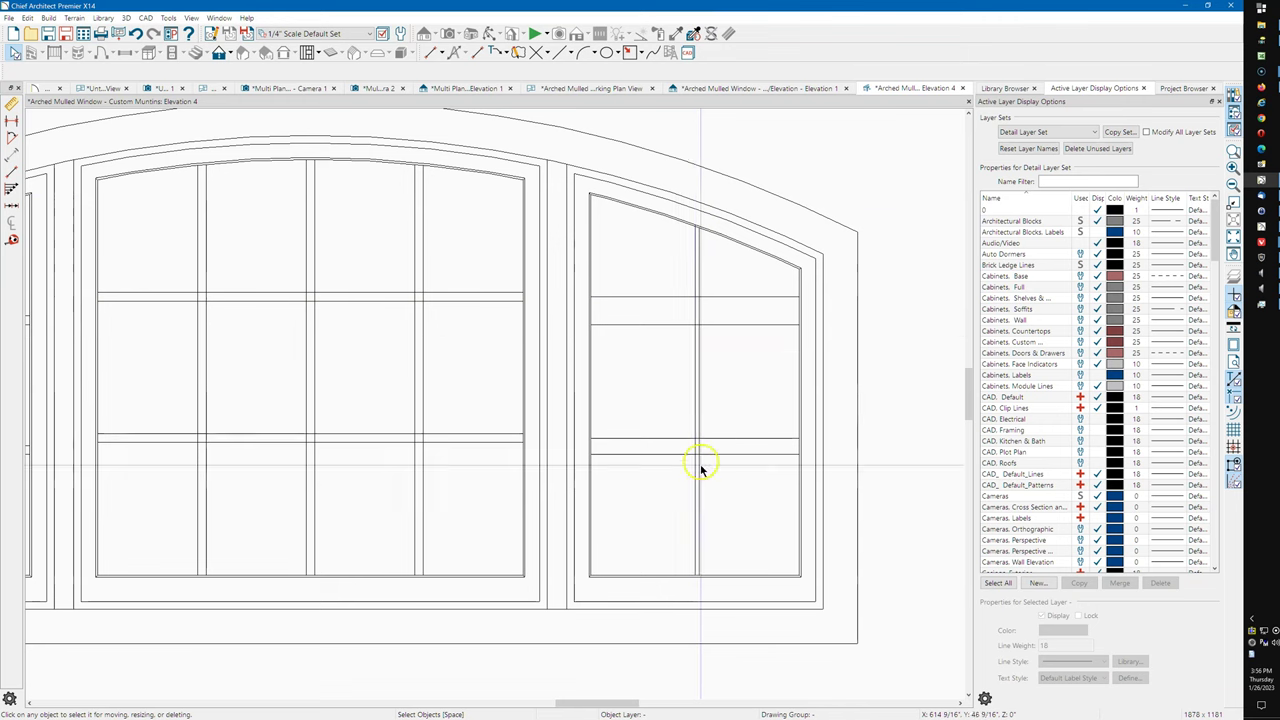
# - Shorten the upper end of the vertical muntin centerline to the inner edge of the arched glass opening
pyautogui.scroll(8, 728, 300)
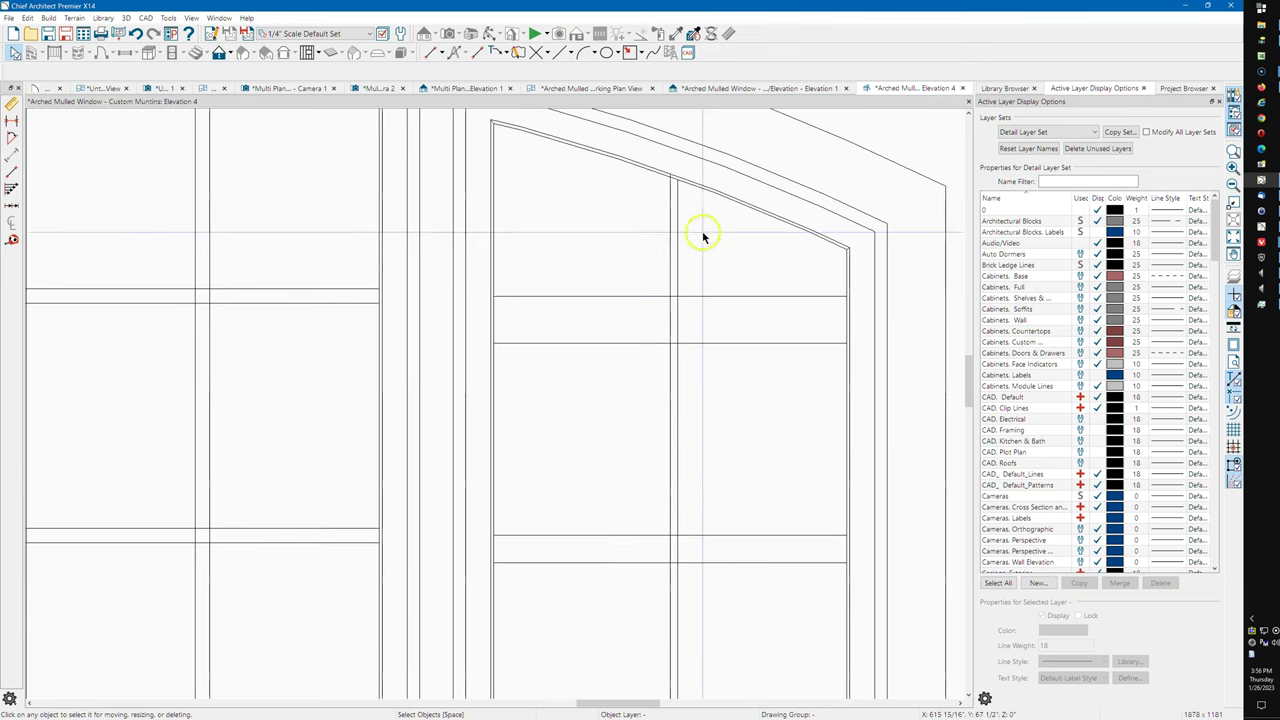
pyautogui.scroll(-3, 686, 277)
pyautogui.scroll(4, 673, 218)
pyautogui.scroll(5, 673, 218)
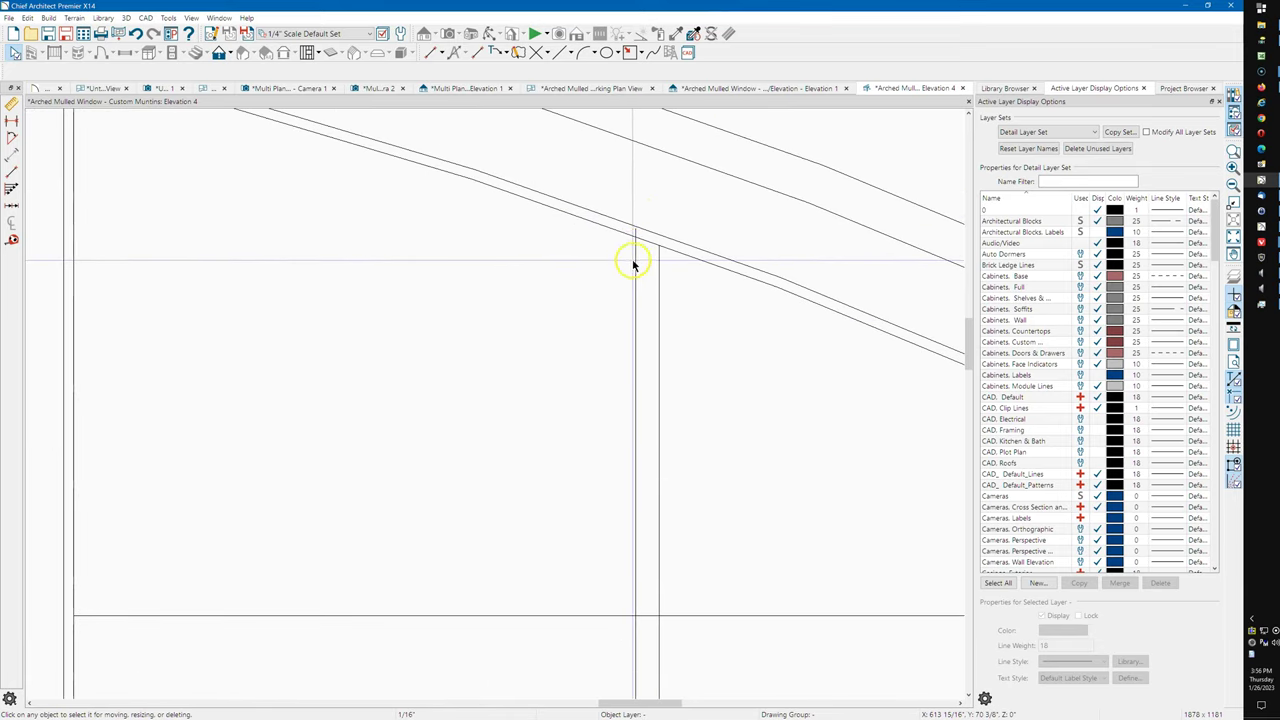
pyautogui.click(634, 257)
pyautogui.moveTo(636, 230); pyautogui.dragTo(635, 238)
pyautogui.scroll(-1, 575, 275)
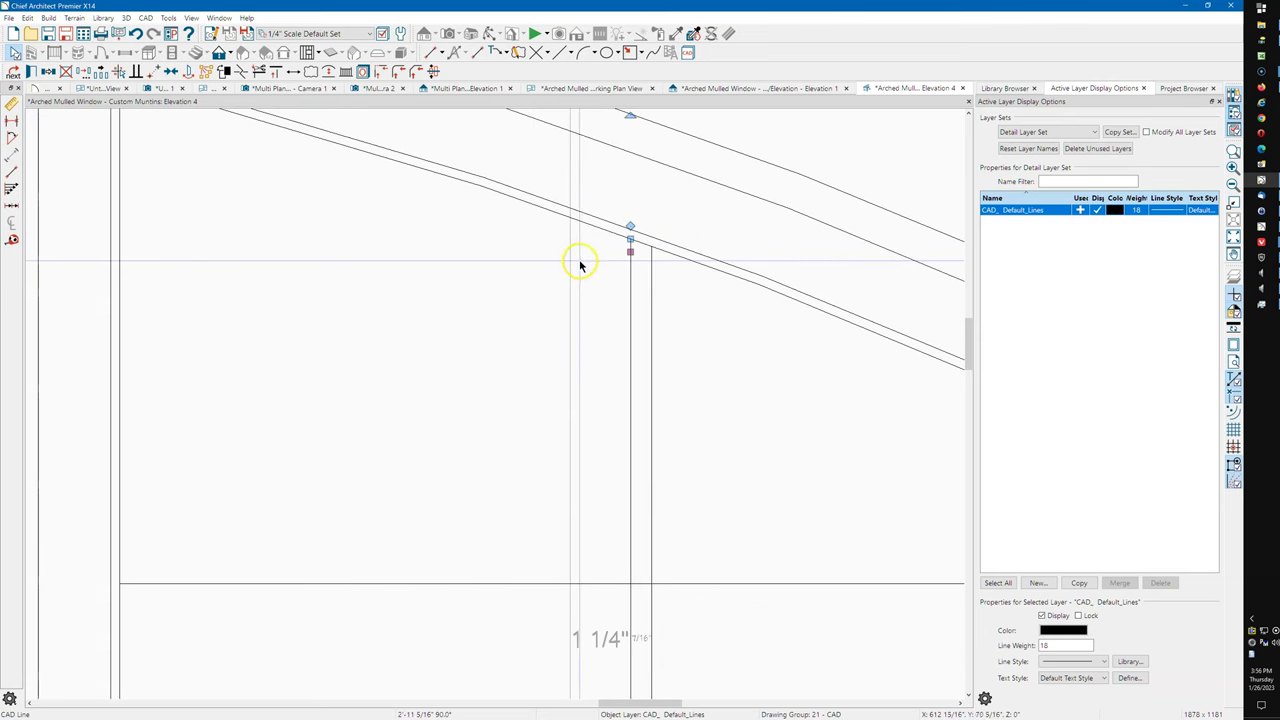
pyautogui.click(582, 268)
pyautogui.scroll(-2, 626, 240)
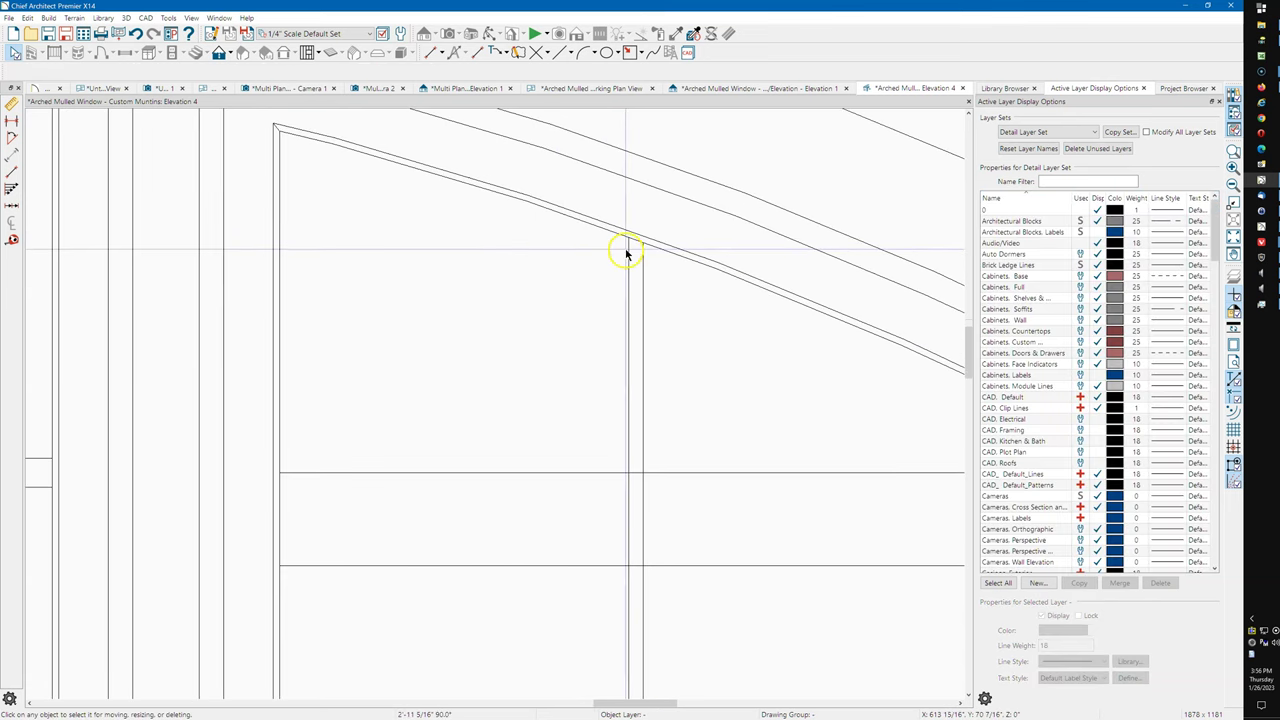
pyautogui.scroll(-2, 621, 232)
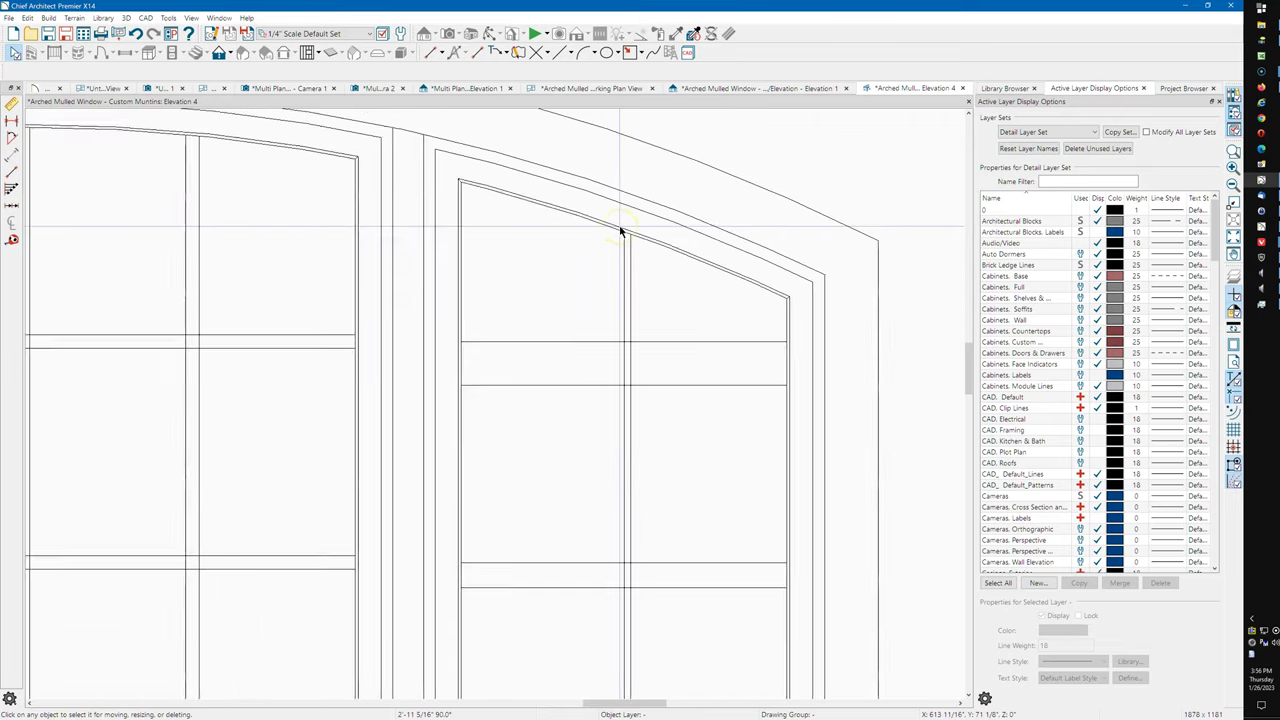
pyautogui.scroll(-1, 620, 230)
# - Combine the right side window's vertical centerline and two horizontal centerlines into one CAD block
pyautogui.click(622, 305)
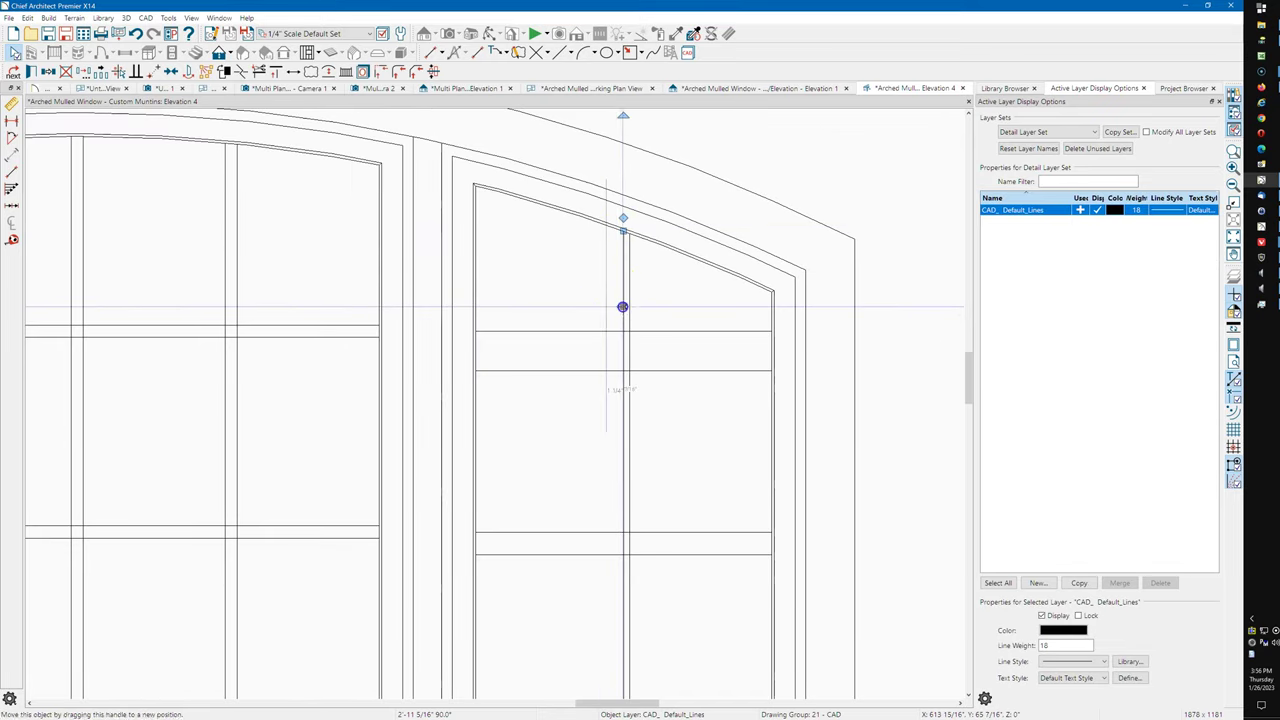
pyautogui.click(551, 331)
pyautogui.click(604, 261)
pyautogui.scroll(-2, 604, 261)
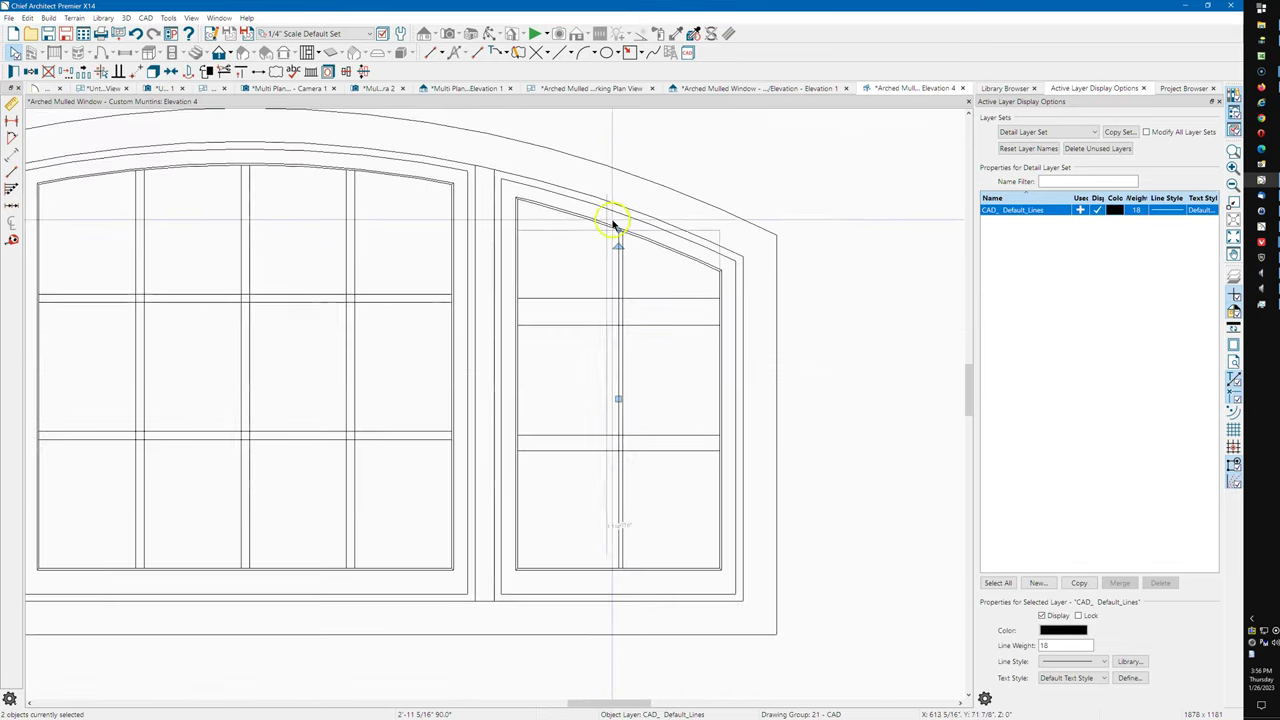
pyautogui.keyDown('shift'); pyautogui.click(557, 435); pyautogui.keyUp('shift')
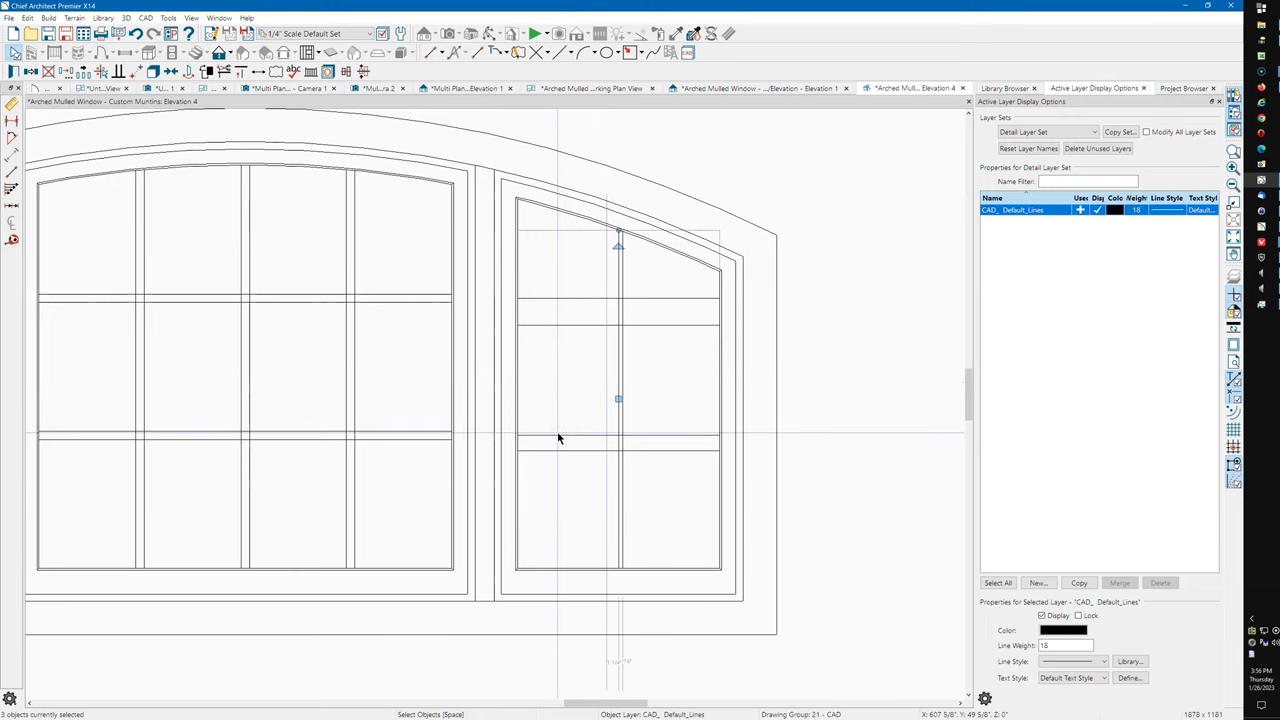
pyautogui.click(153, 72)
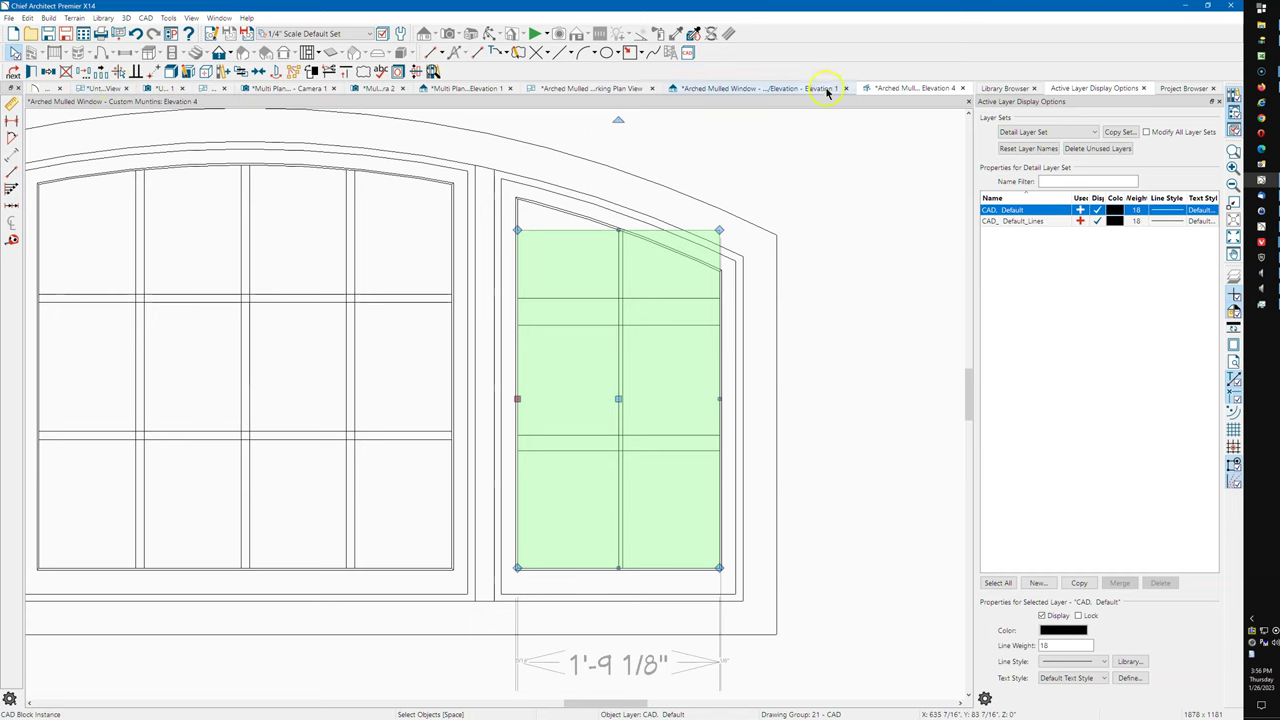
# - Paste a copy of the muntin CAD block into the elevation view, in the same position over the right side window
pyautogui.click(716, 89)
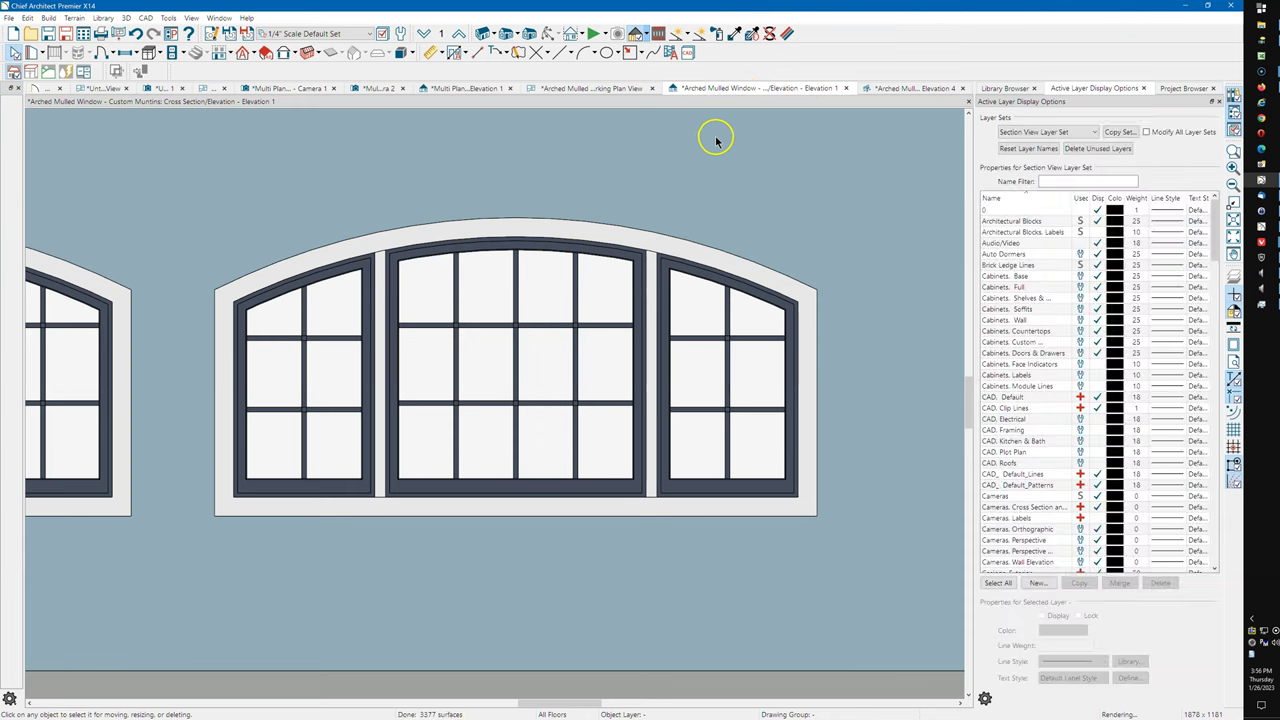
pyautogui.click(797, 116)
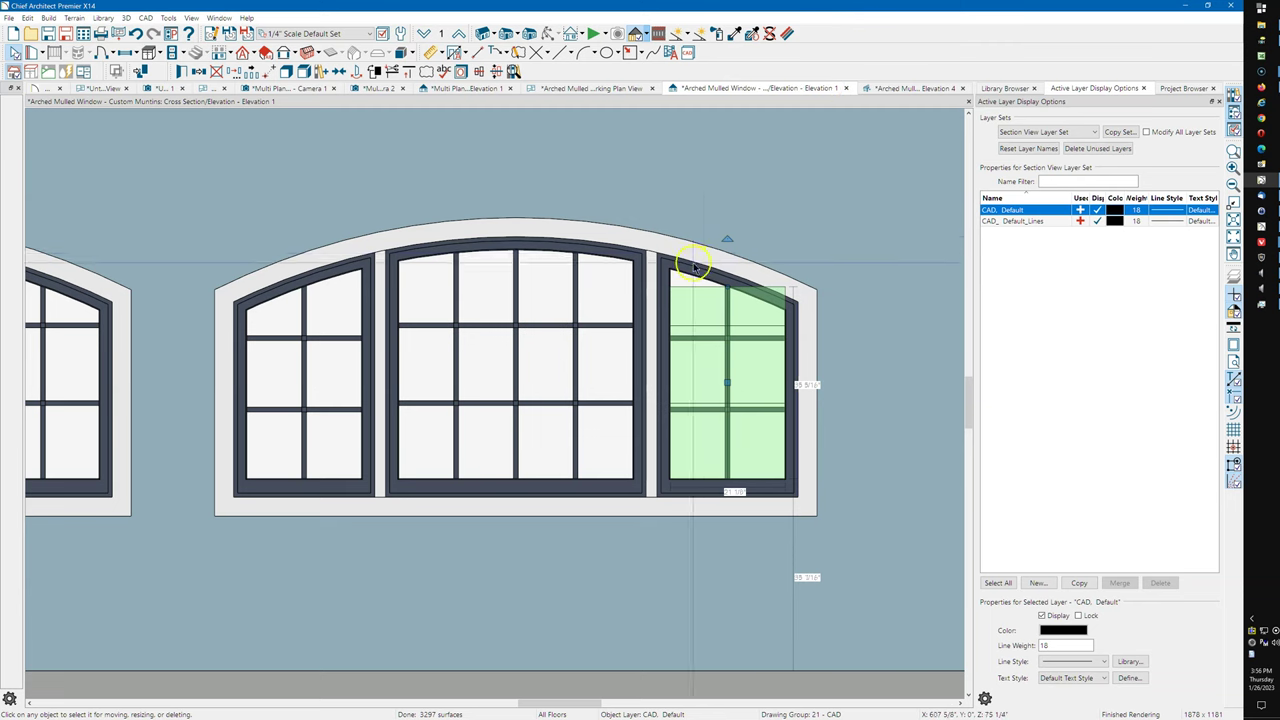
pyautogui.scroll(2, 846, 234)
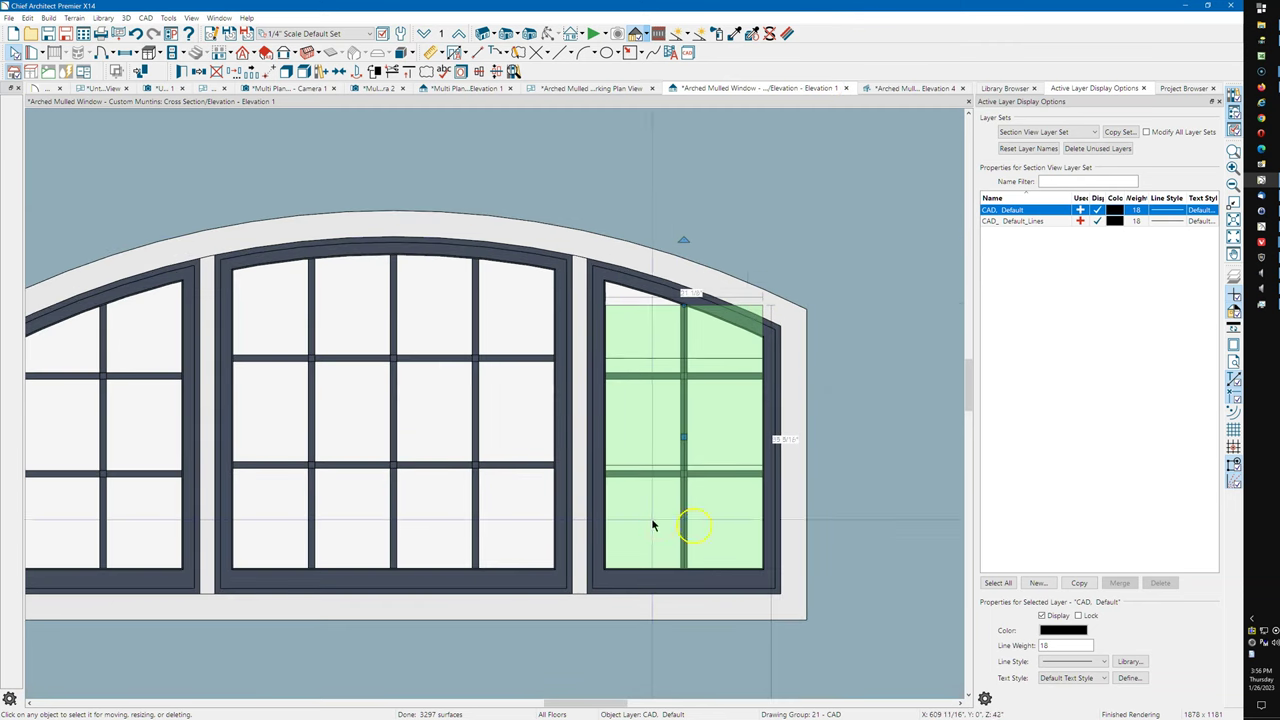
# - Load the CAD block as custom muntins into the right side window of the mulled unit
pyautogui.click(626, 300)
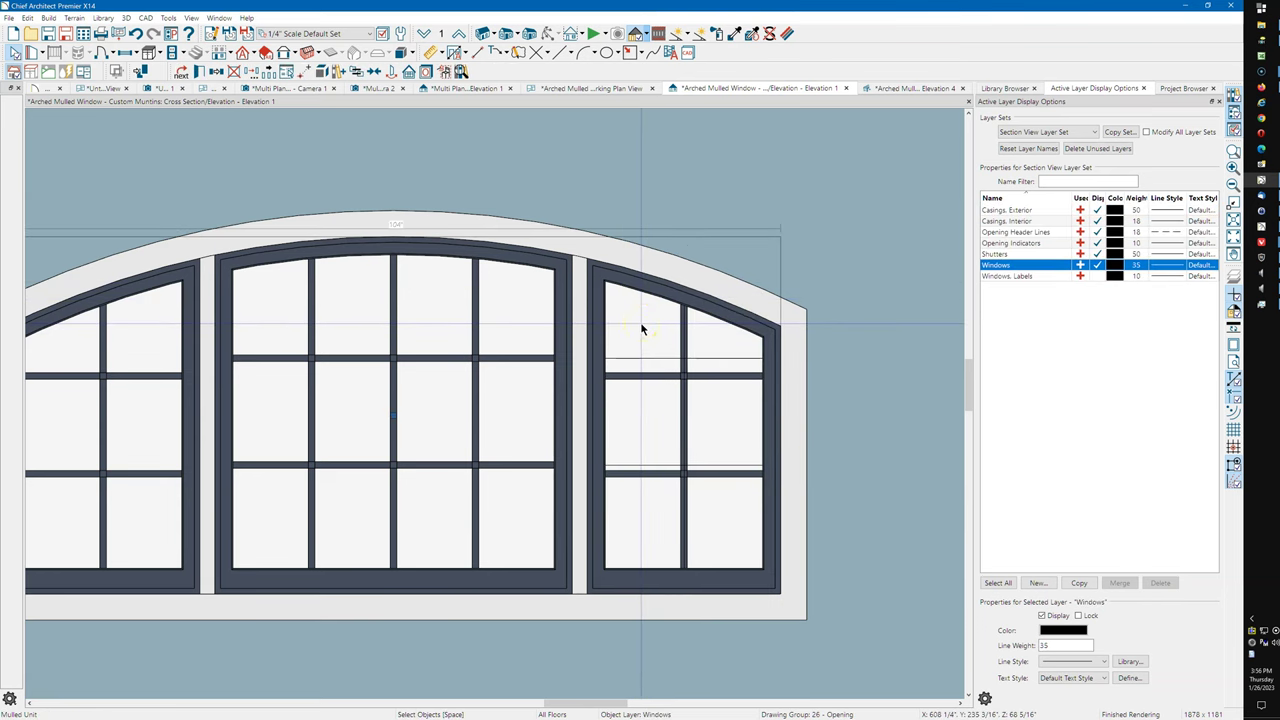
pyautogui.click(642, 327)
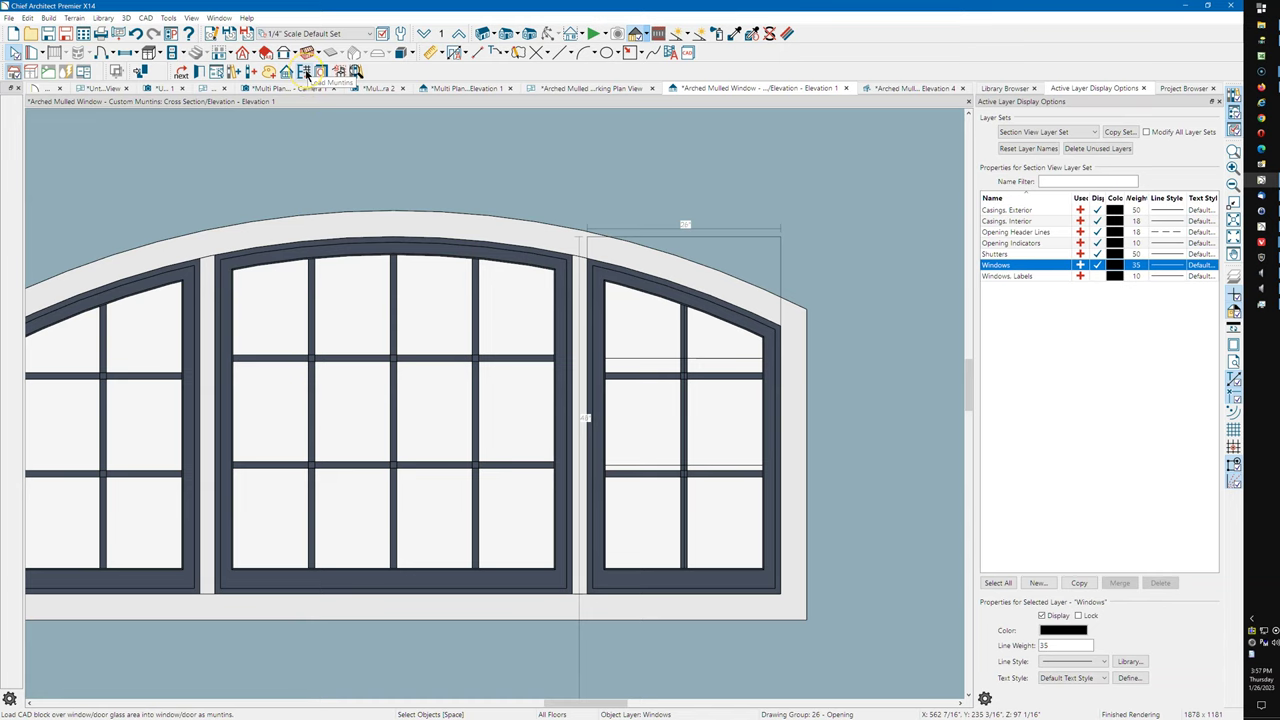
pyautogui.click(305, 72)
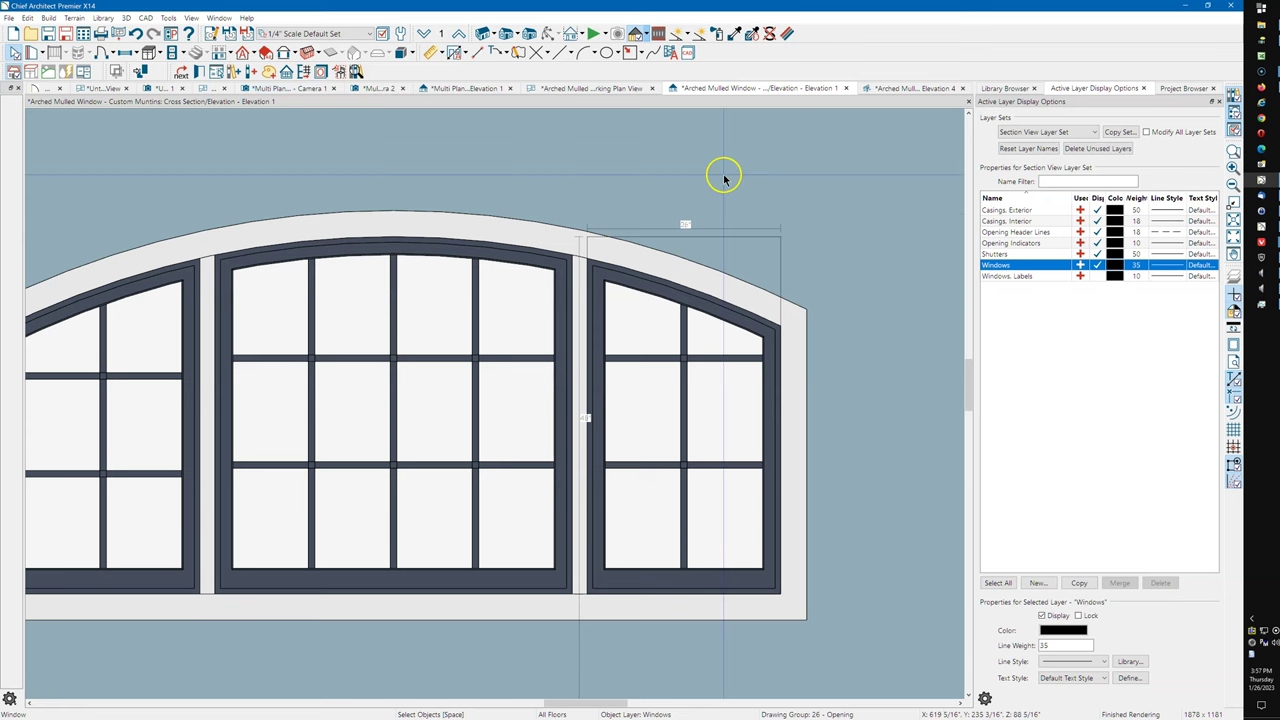
pyautogui.scroll(-1, 720, 207)
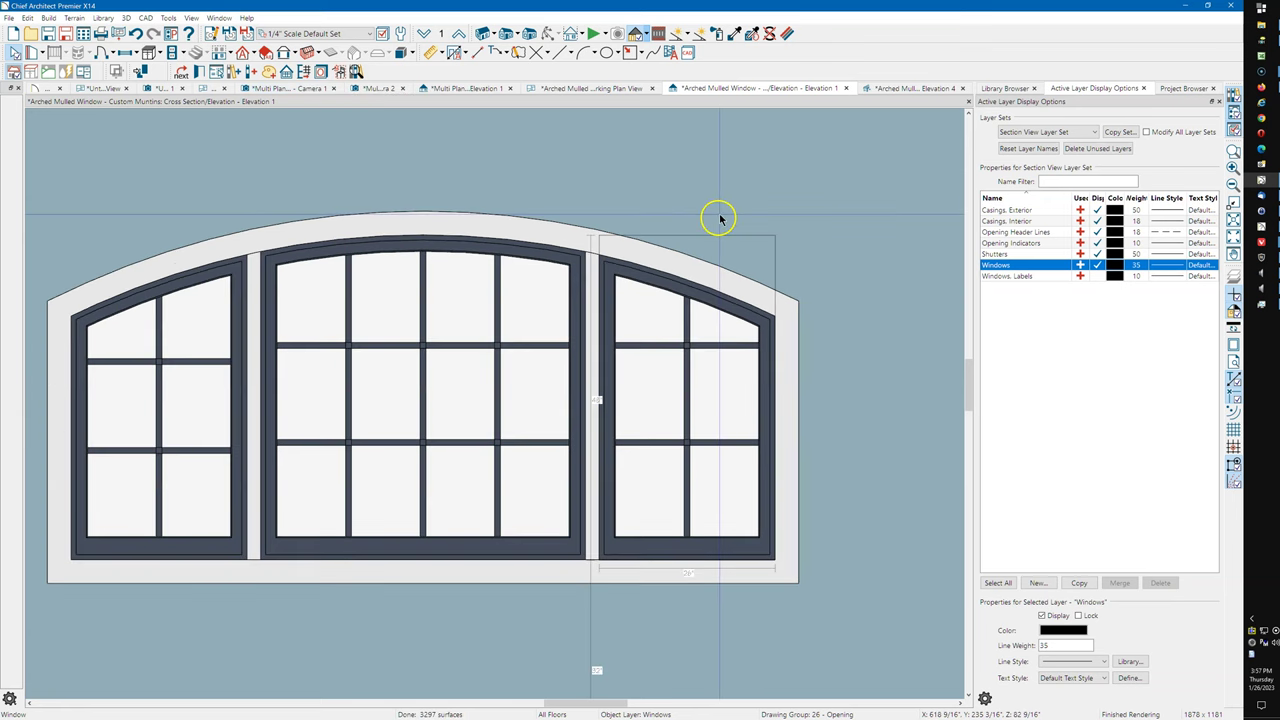
# - Copy the muntin block from the CAD detail again and paste it in place over the elevation's right side window
pyautogui.click(888, 90)
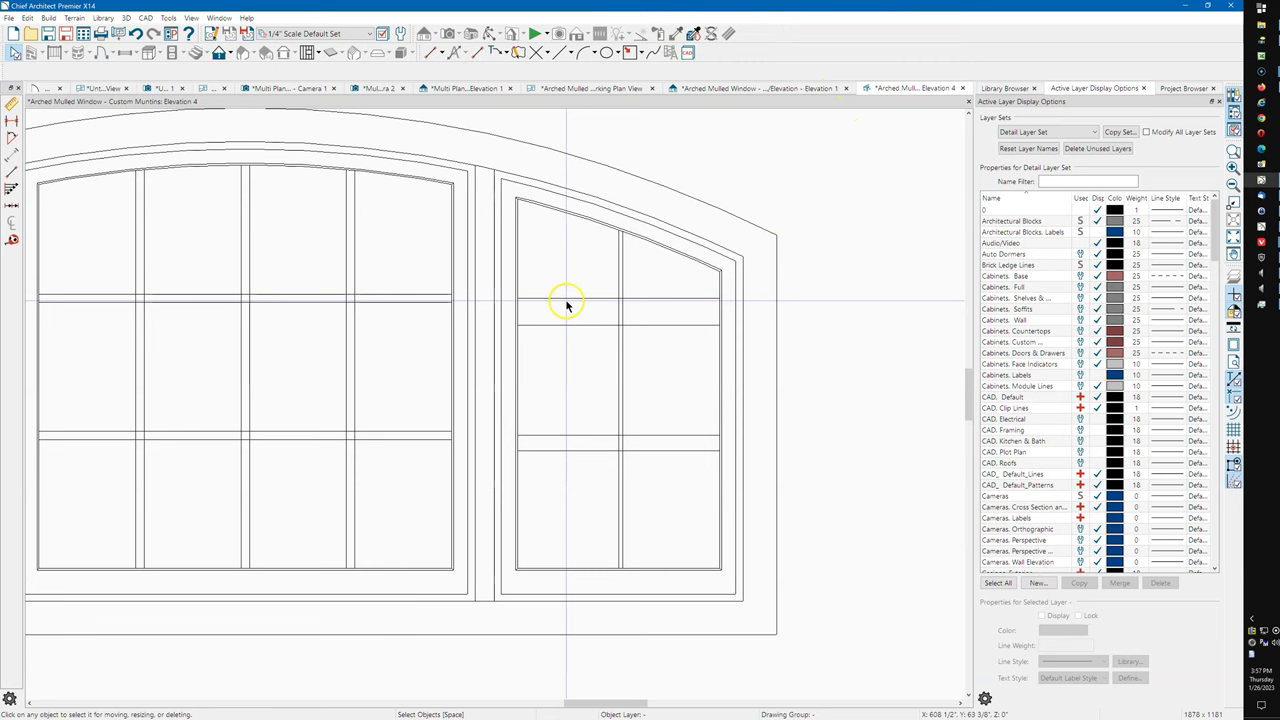
pyautogui.click(565, 305)
pyautogui.scroll(-2, 785, 305)
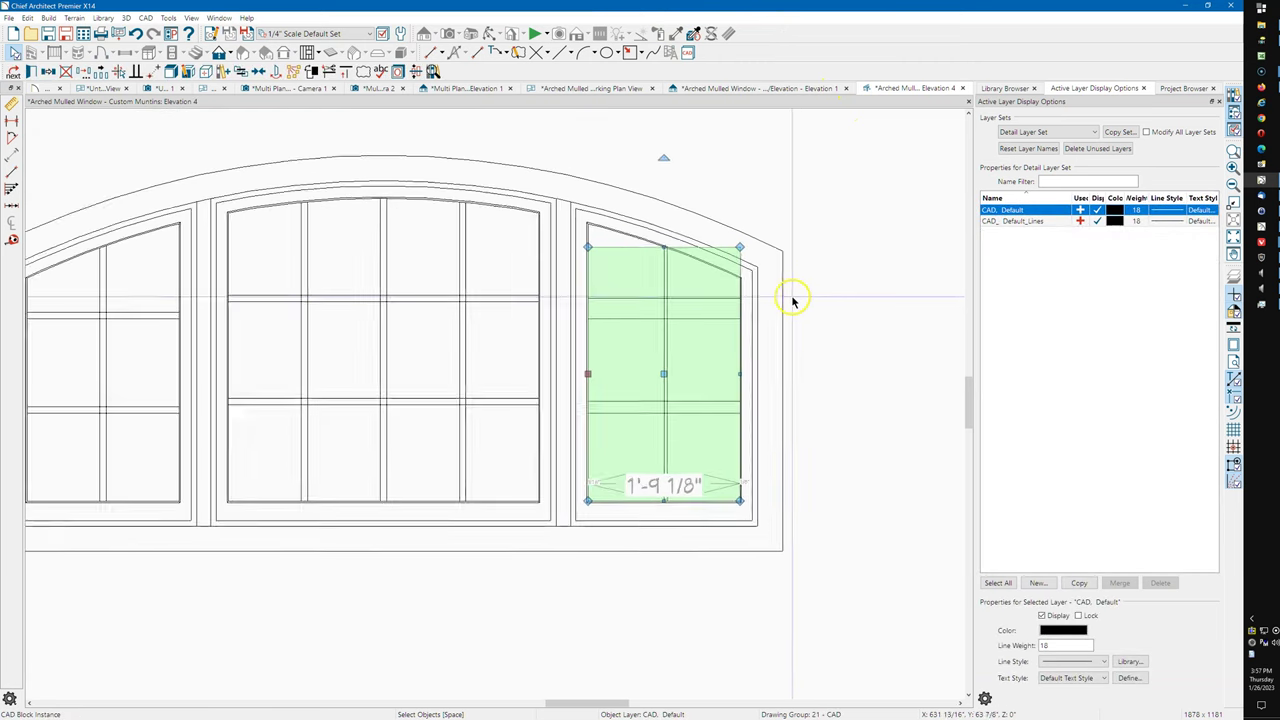
pyautogui.scroll(-1, 785, 298)
pyautogui.scroll(-2, 772, 295)
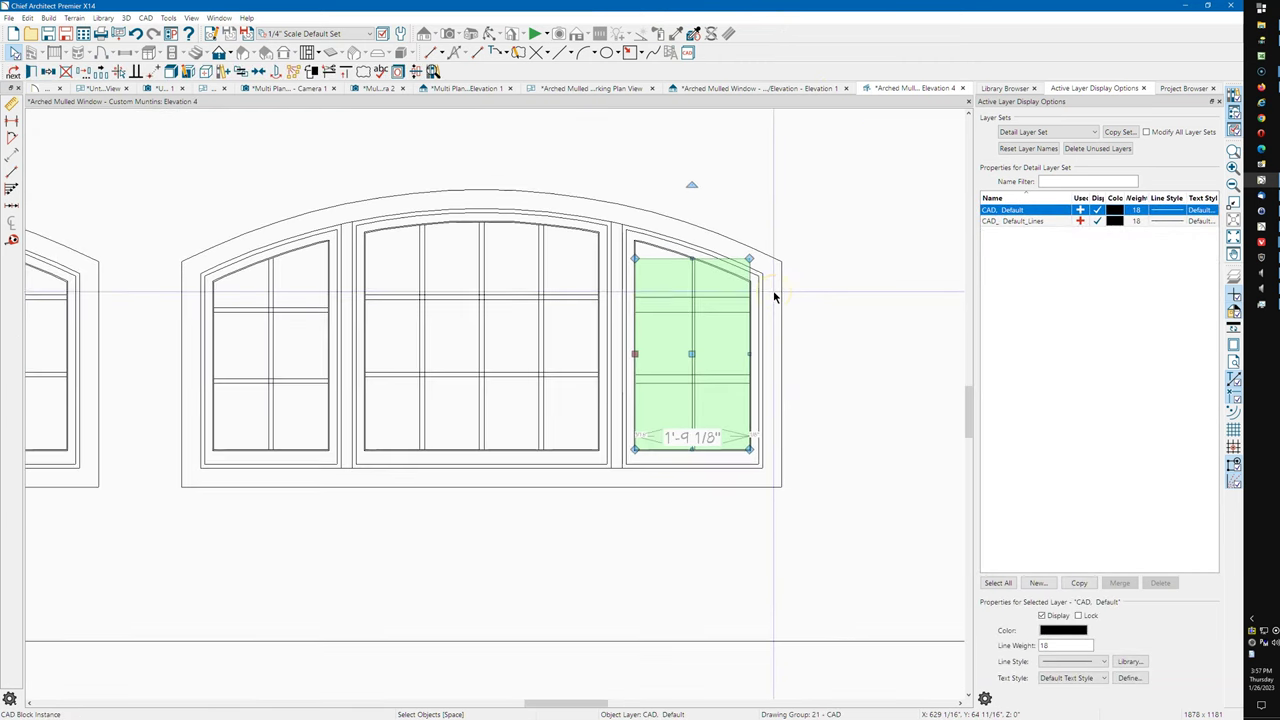
pyautogui.scroll(-2, 772, 295)
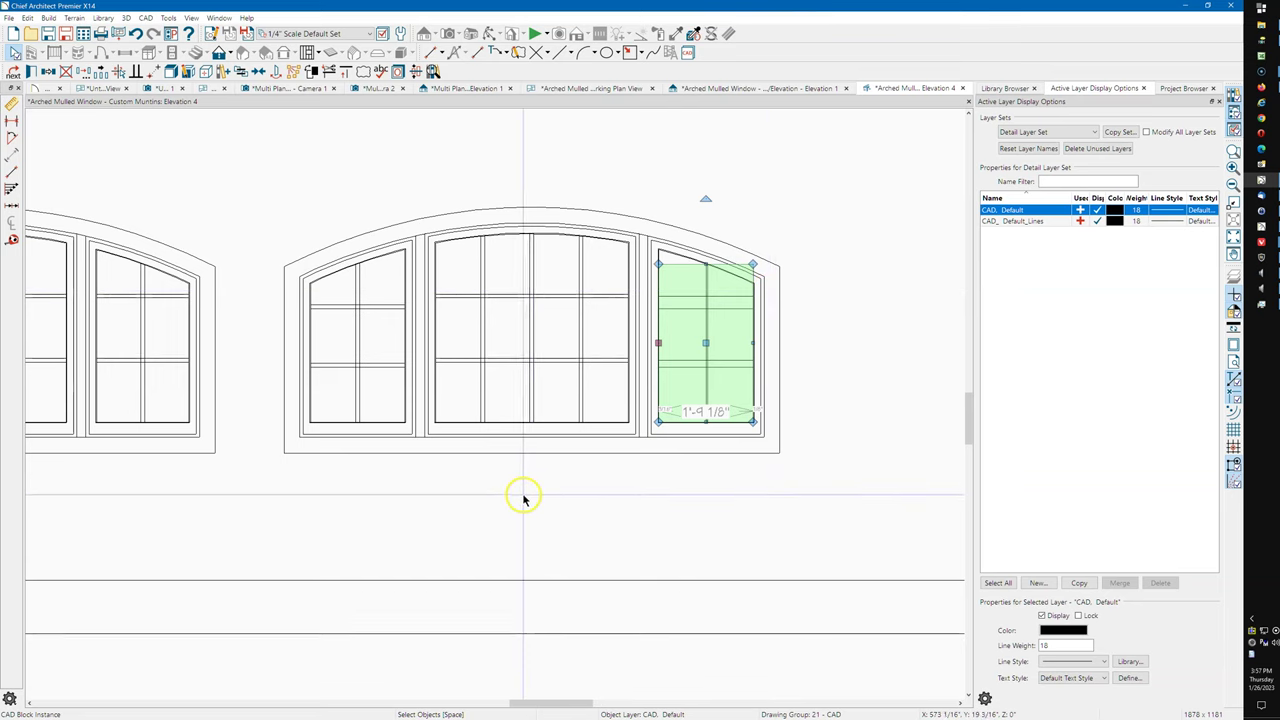
pyautogui.click(514, 191)
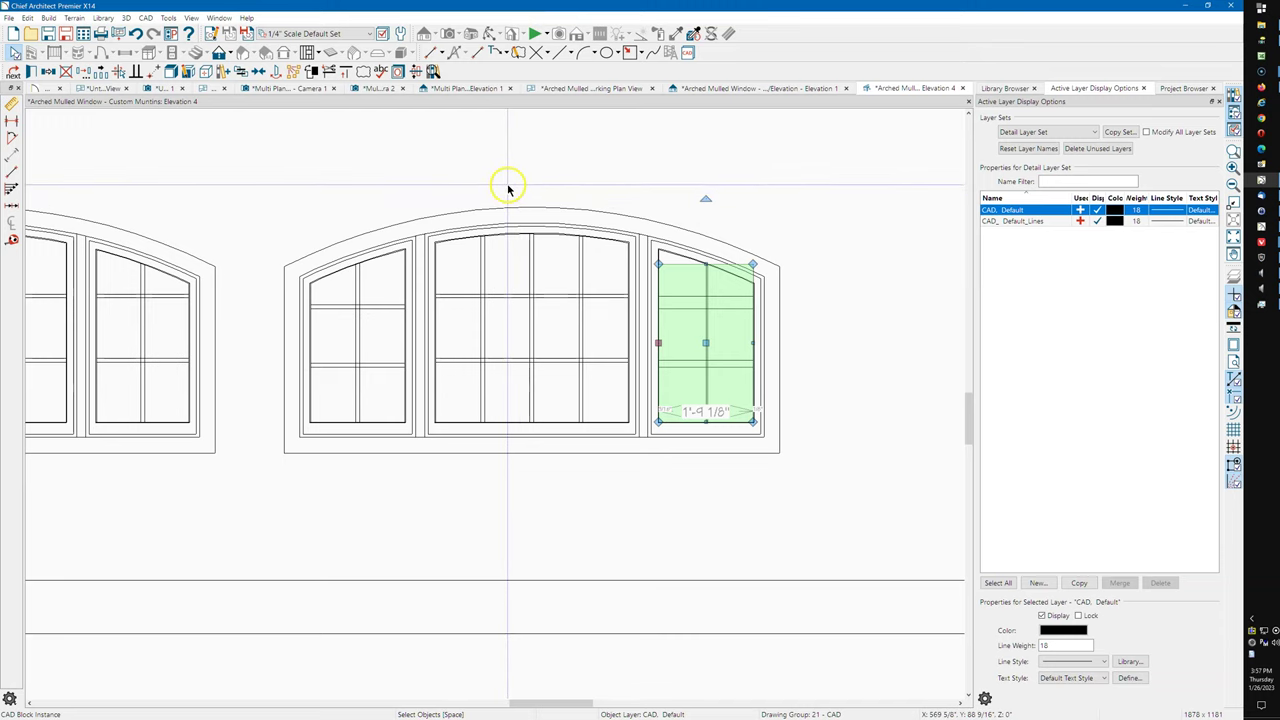
pyautogui.click(553, 144)
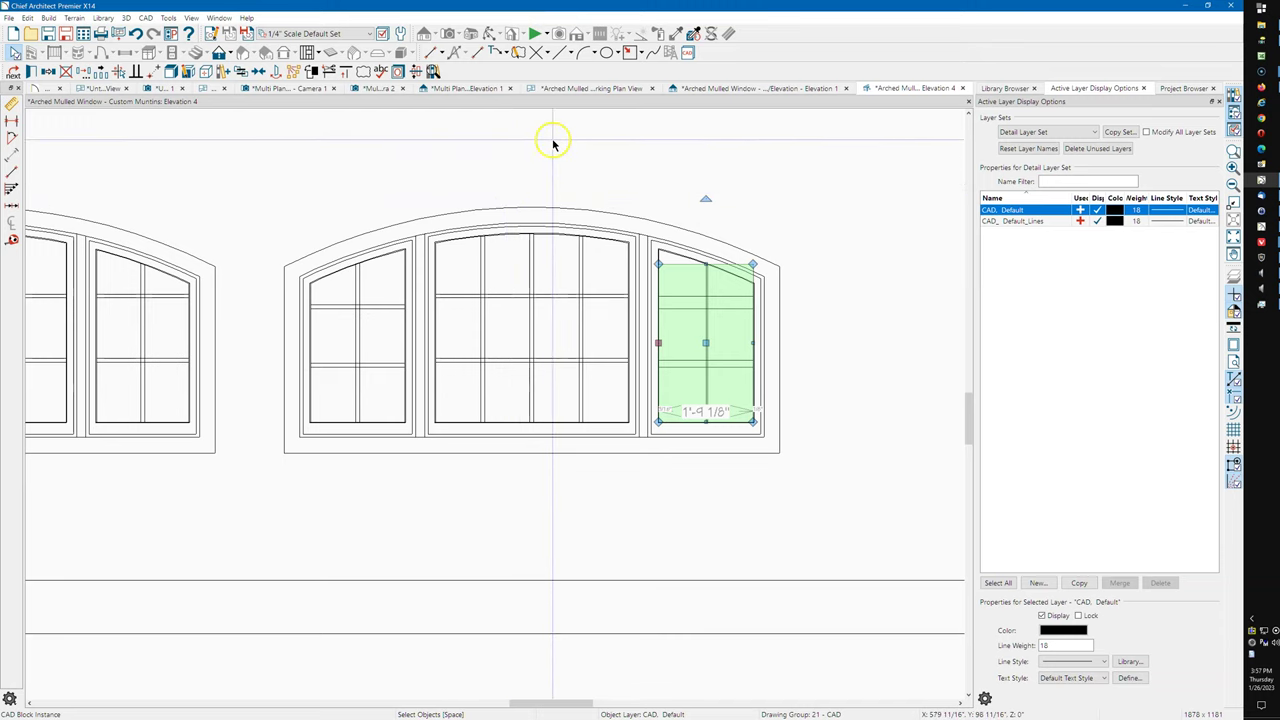
pyautogui.click(735, 90)
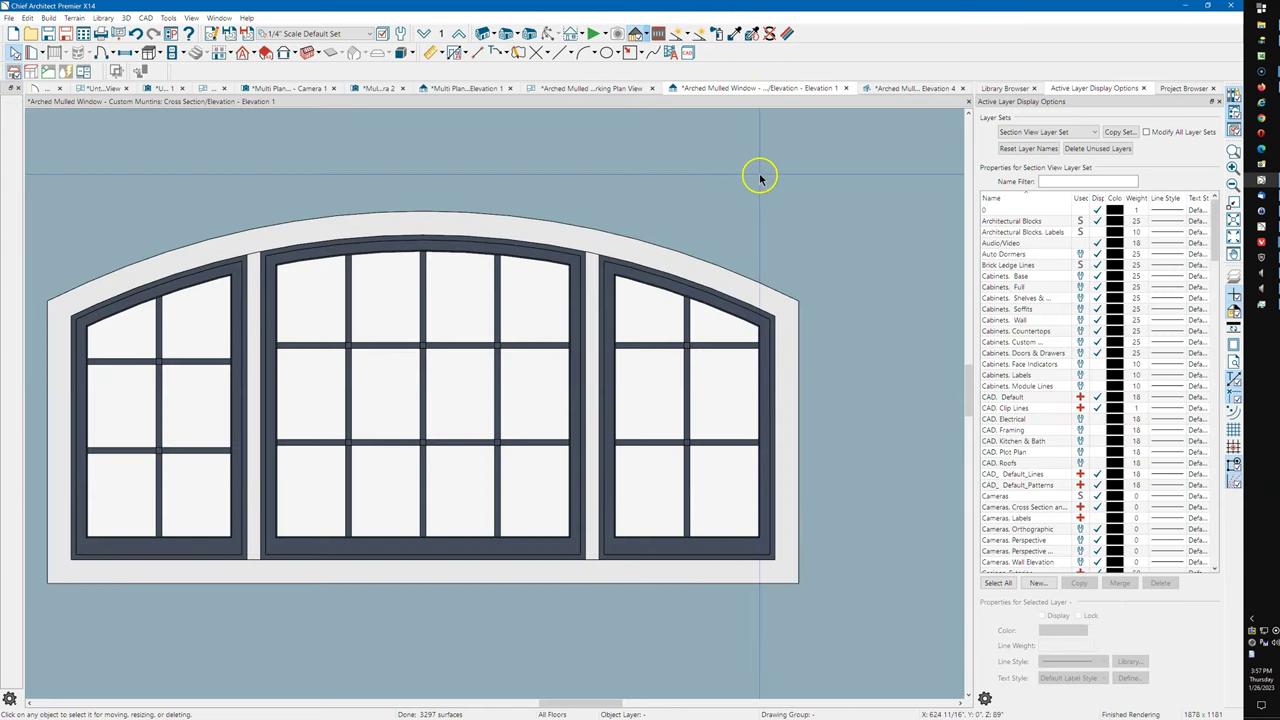
pyautogui.click(760, 173)
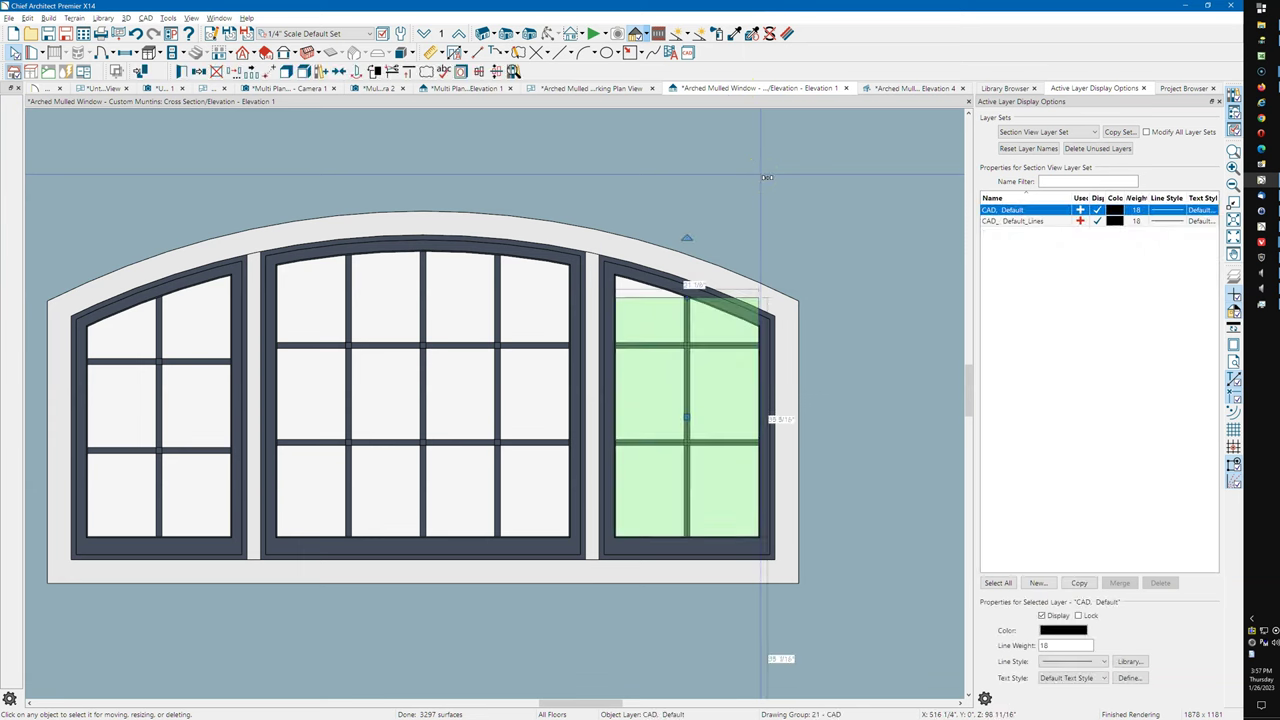
# - Reflect the selected muntin CAD block about the center window's arch so it lies over the left side window
pyautogui.moveTo(767, 177); pyautogui.dragTo(477, 145)
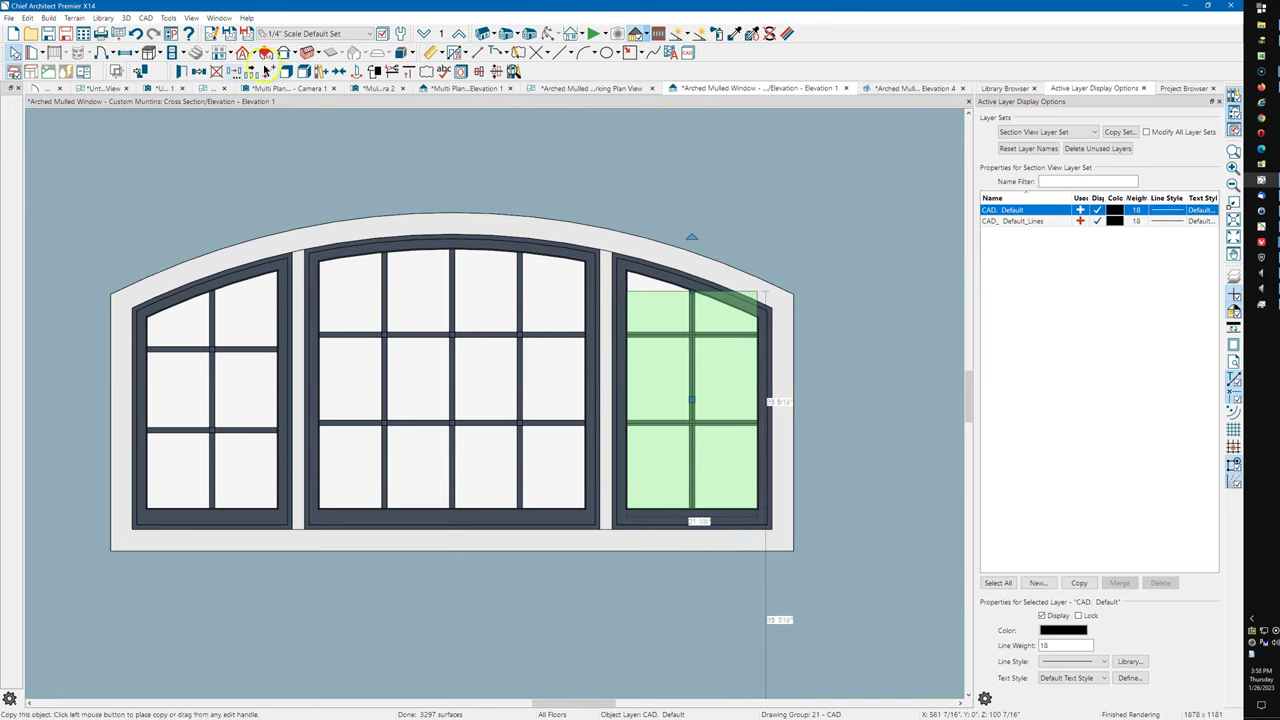
pyautogui.click(111, 76)
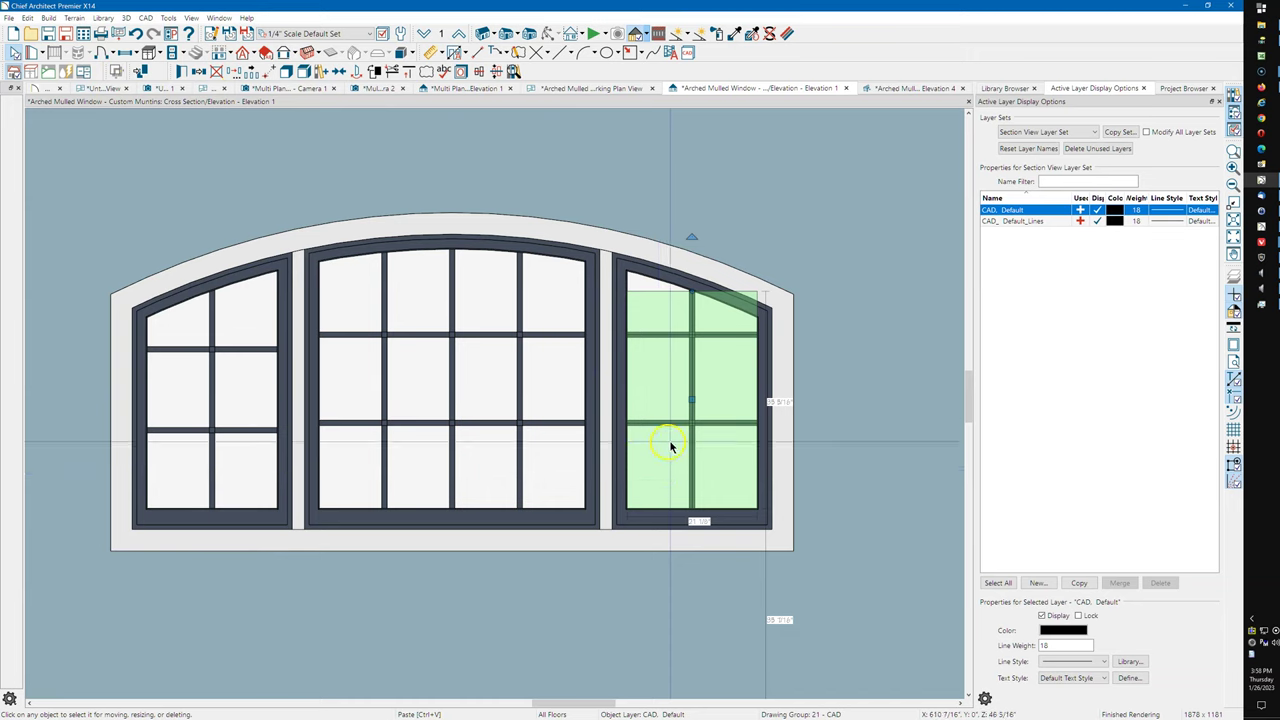
pyautogui.click(692, 400)
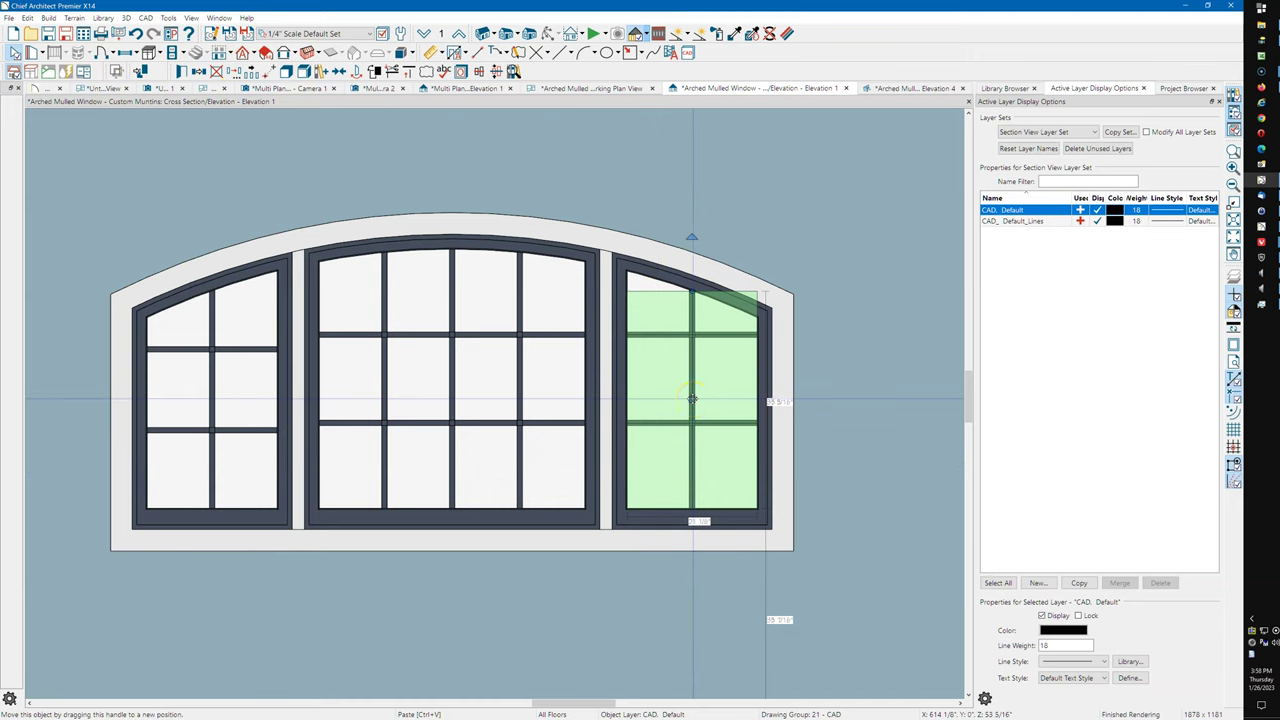
pyautogui.click(497, 133)
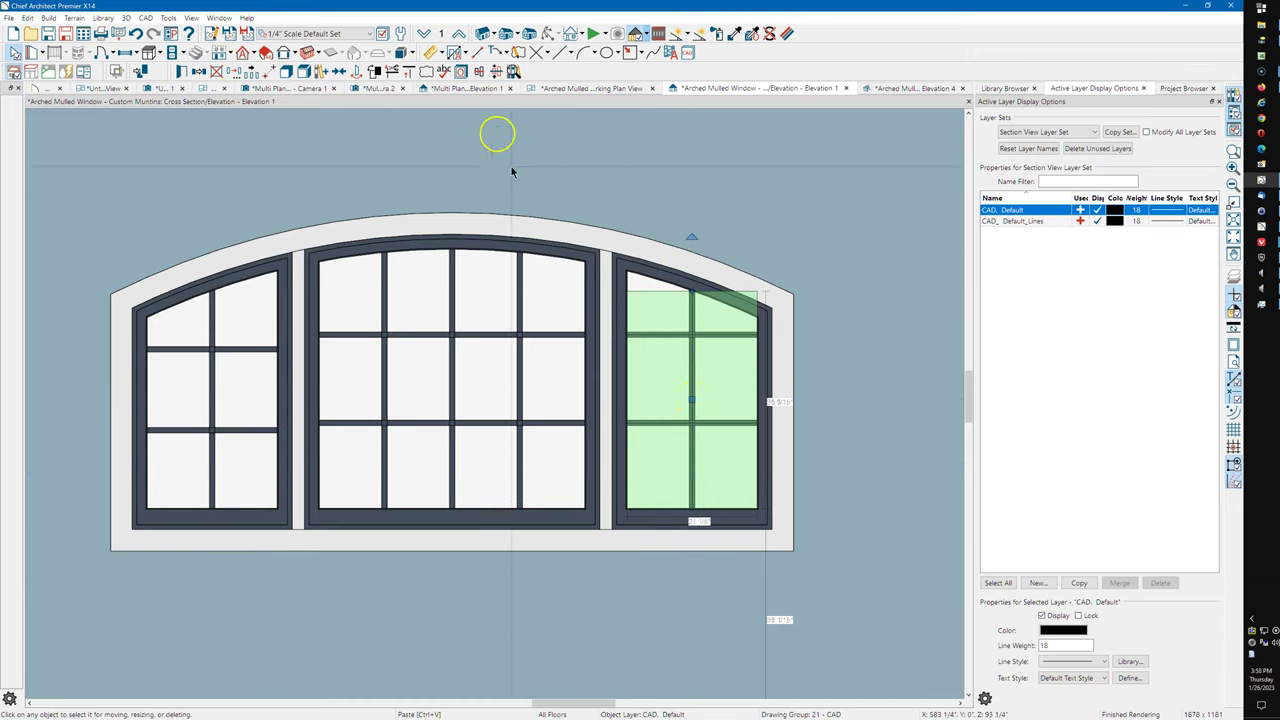
pyautogui.click(357, 78)
pyautogui.click(457, 243)
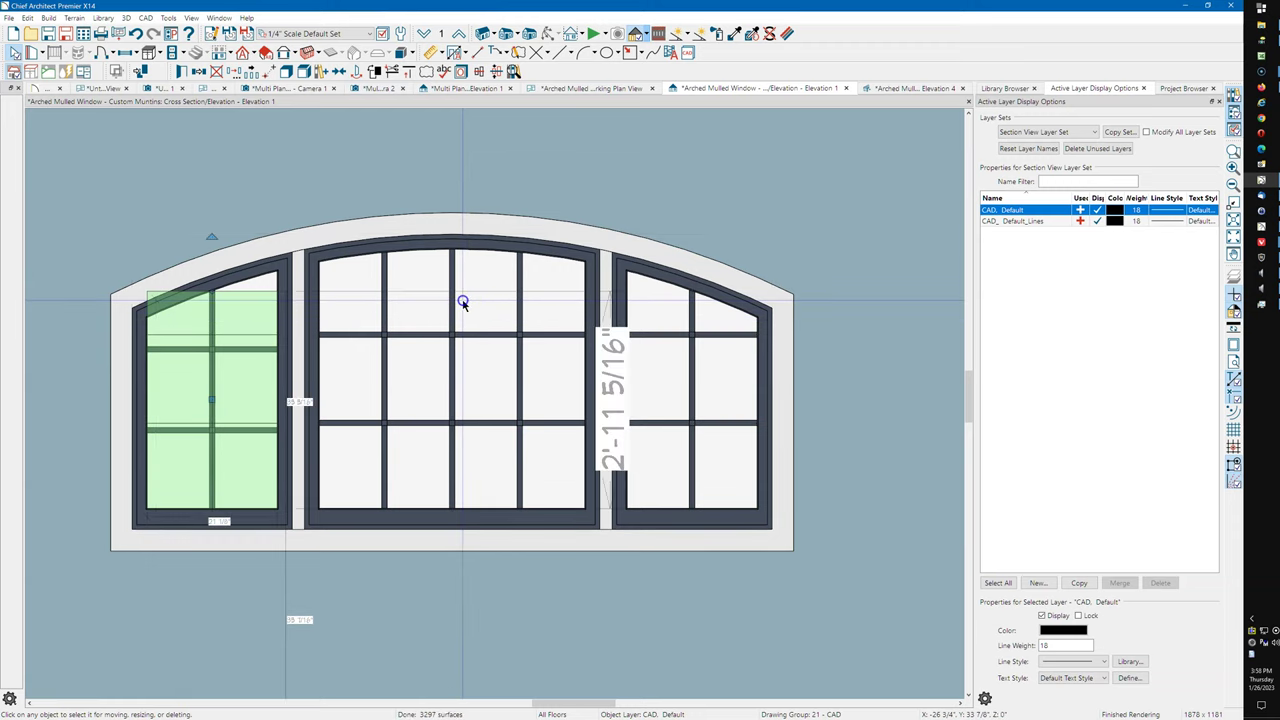
# - Load the reflected CAD block as custom muntins into the left side window of the mulled unit
pyautogui.click(242, 285)
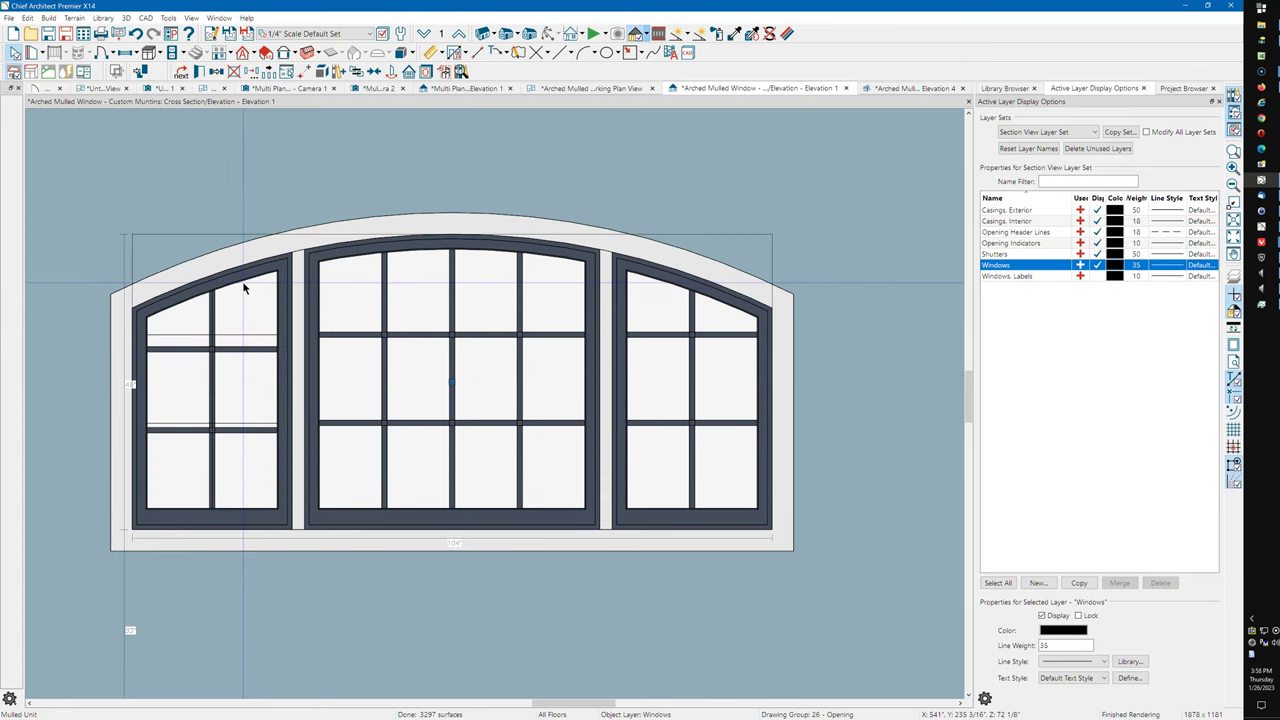
pyautogui.click(251, 300)
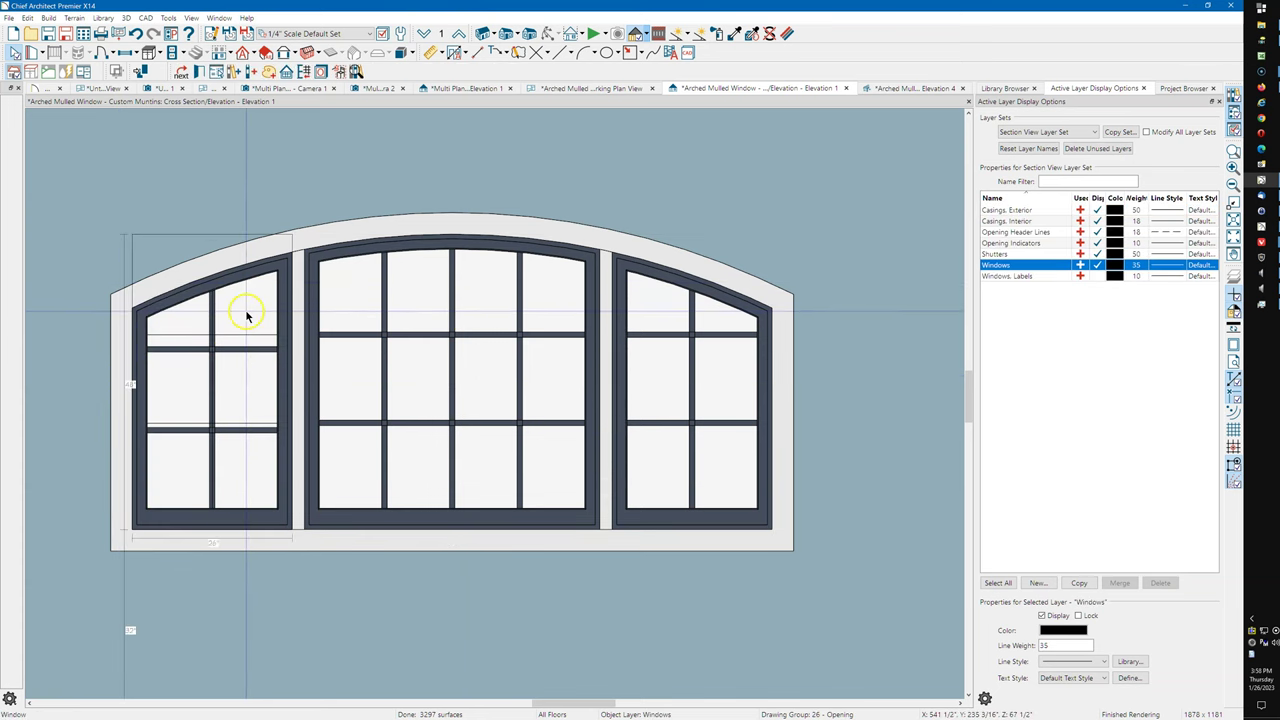
pyautogui.click(336, 74)
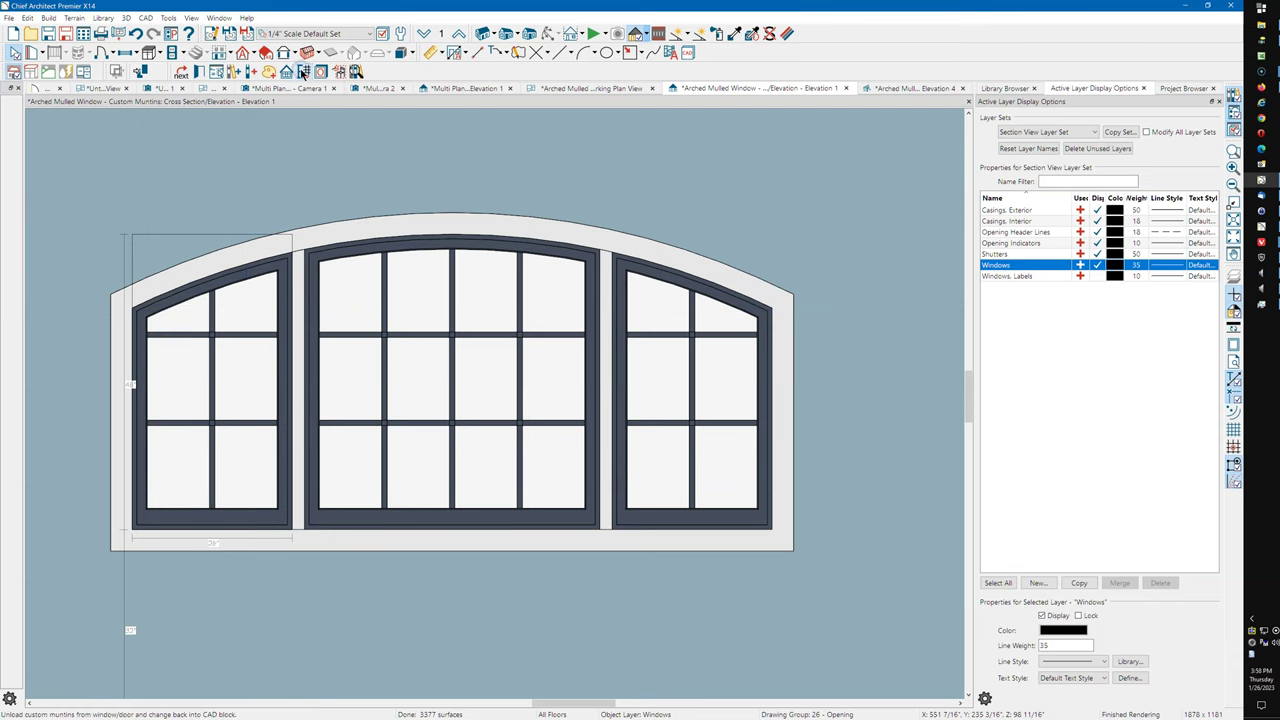
pyautogui.click(354, 191)
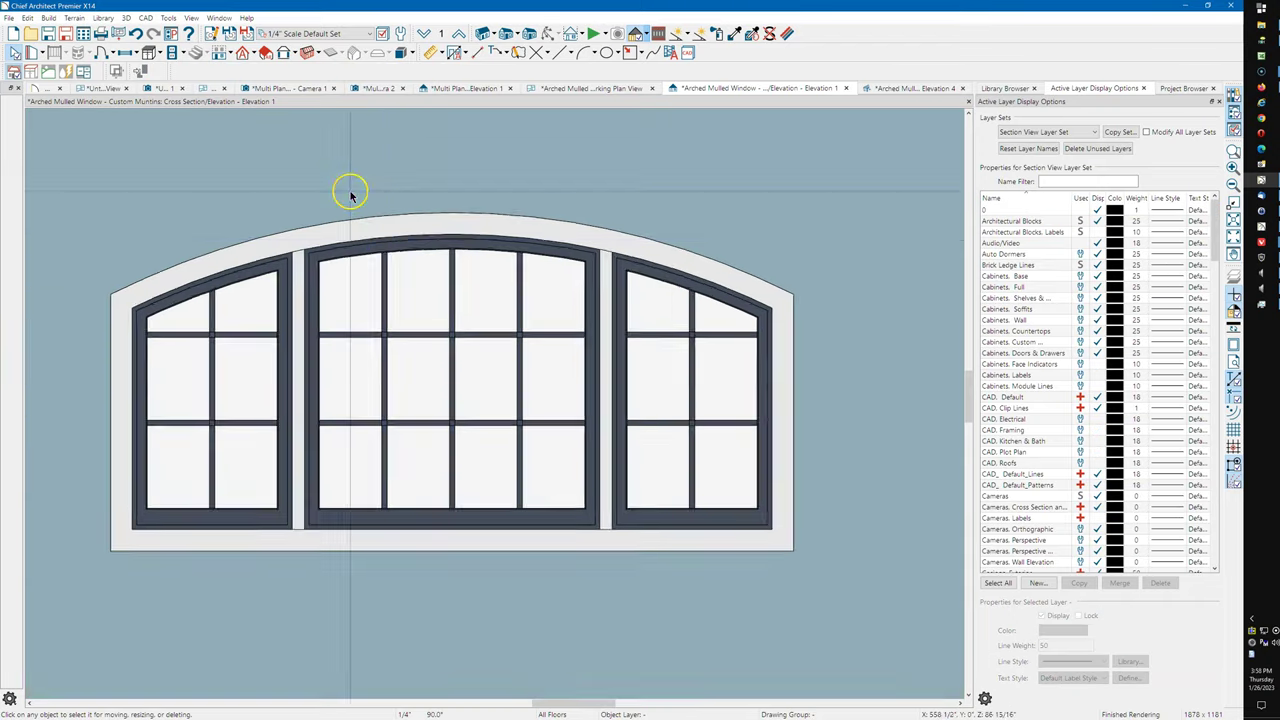
# - Explode the arched mulled unit into its three individual windows
pyautogui.scroll(-3, 394, 266)
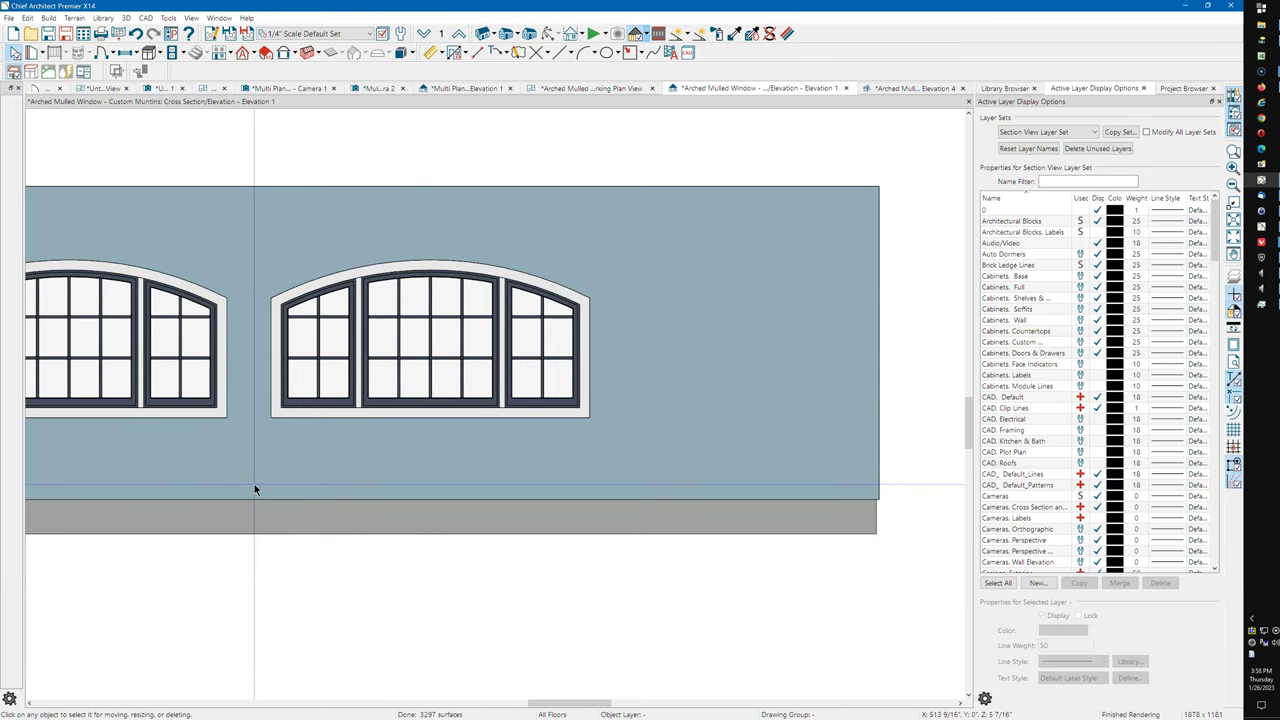
pyautogui.scroll(3, 330, 290)
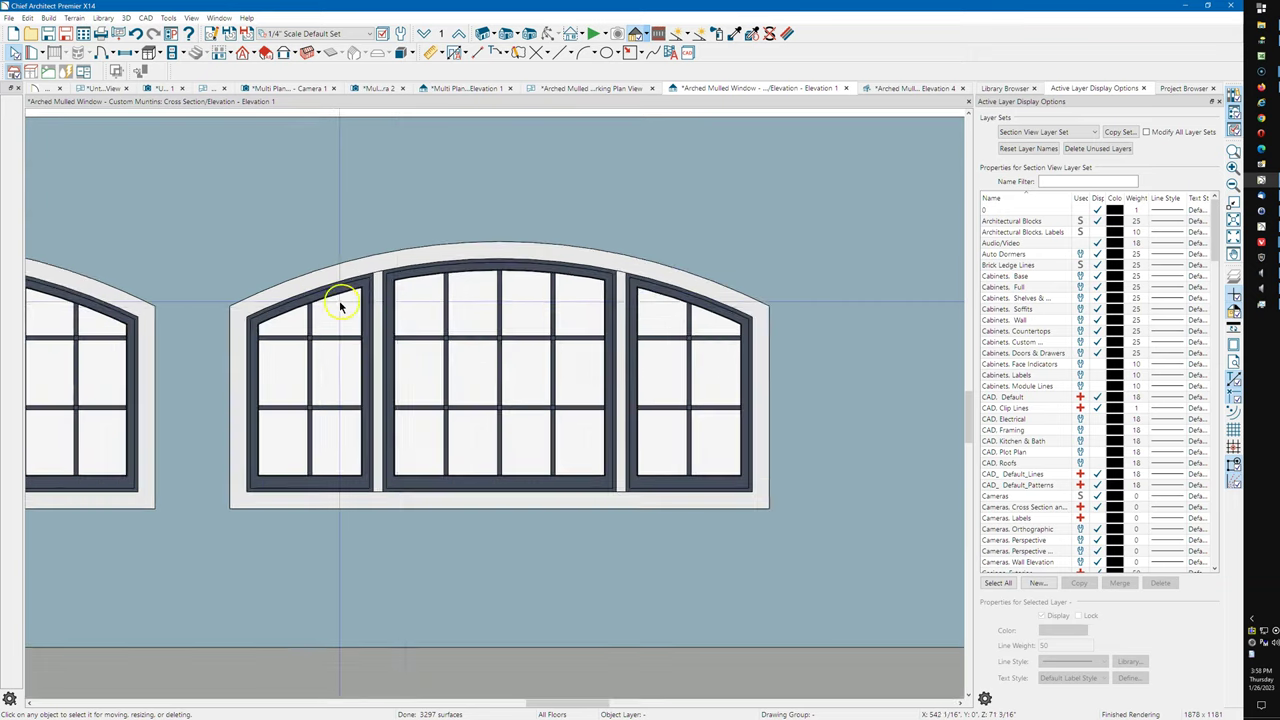
pyautogui.click(420, 297)
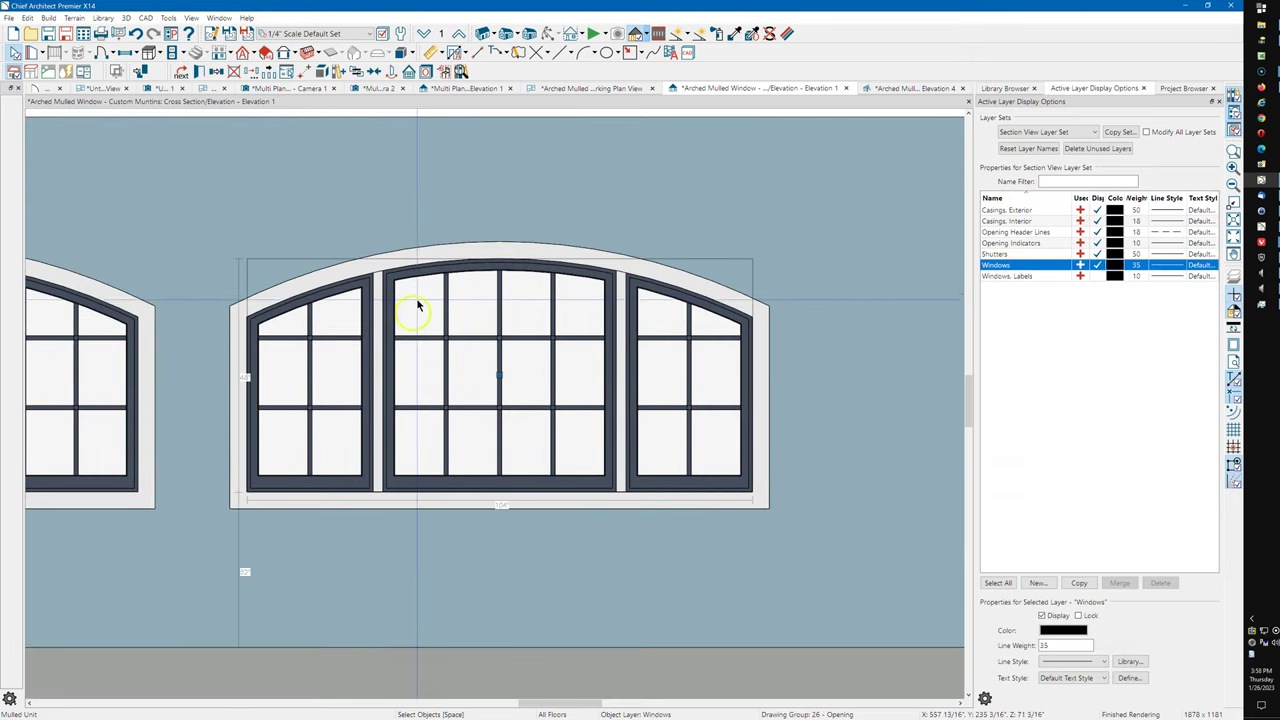
pyautogui.click(320, 71)
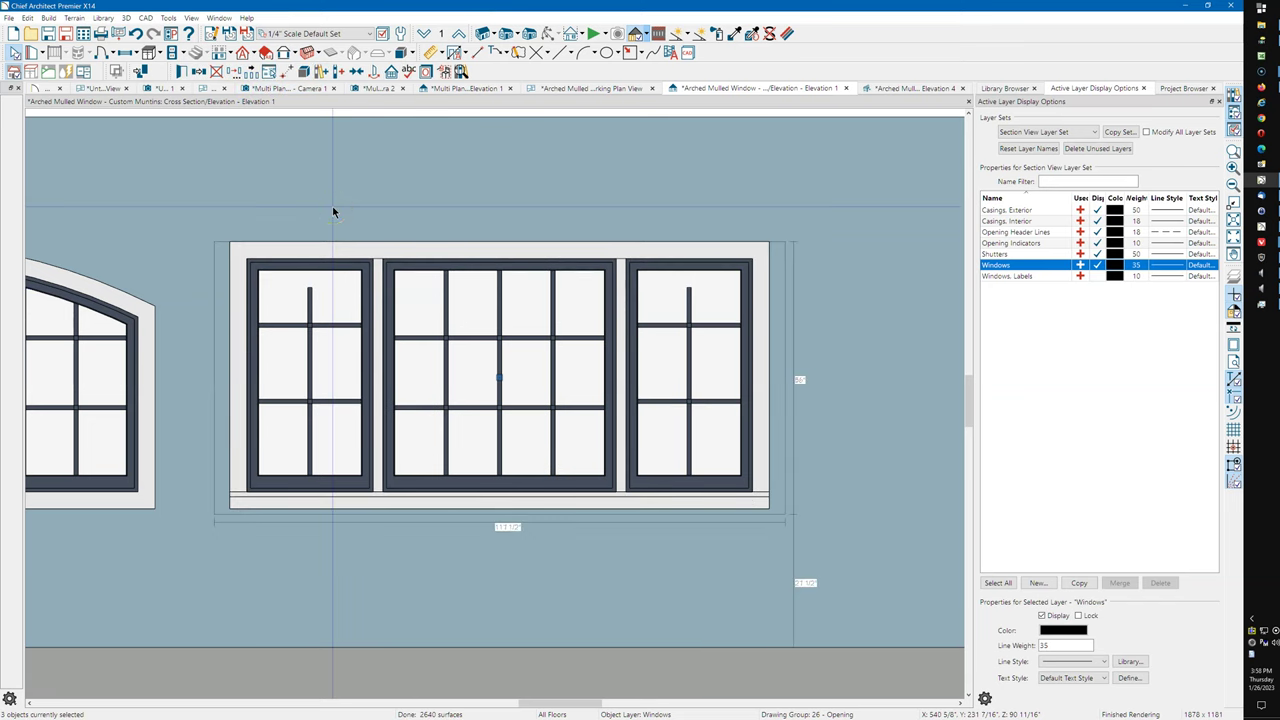
# - Set the center window's lites to 1 across and 1 vertical
pyautogui.click(477, 333)
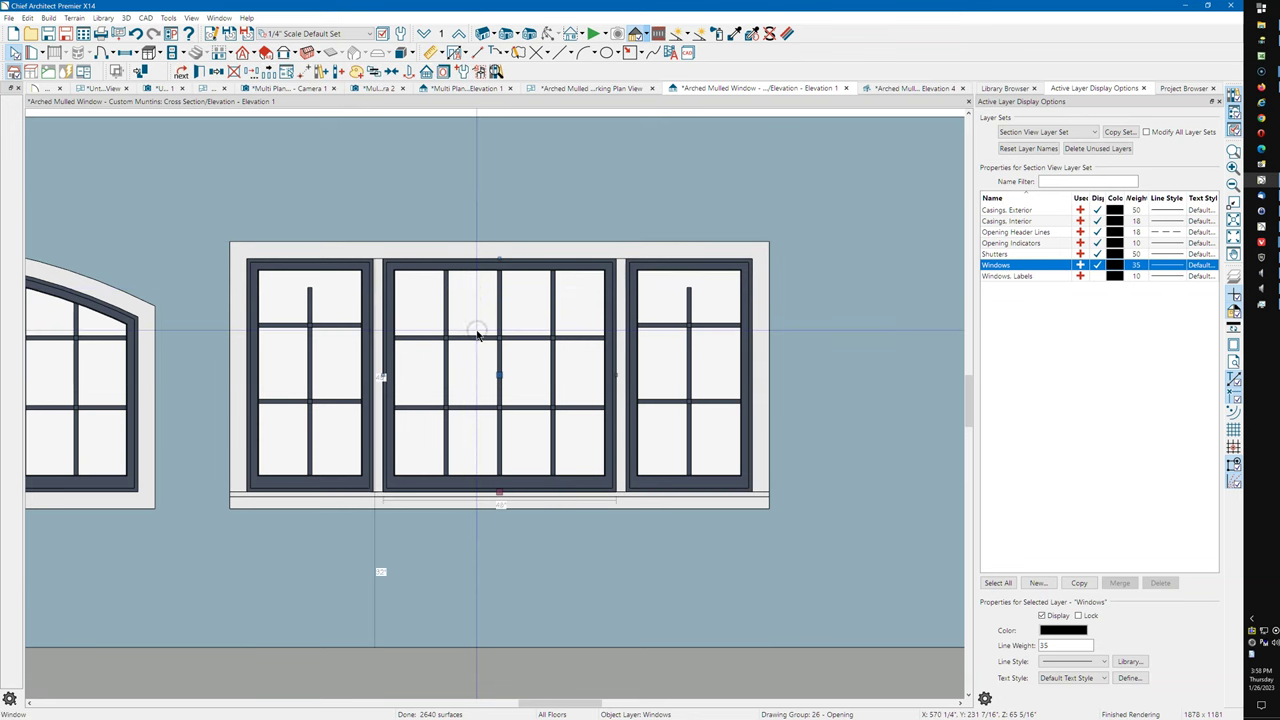
pyautogui.doubleClick(477, 333)
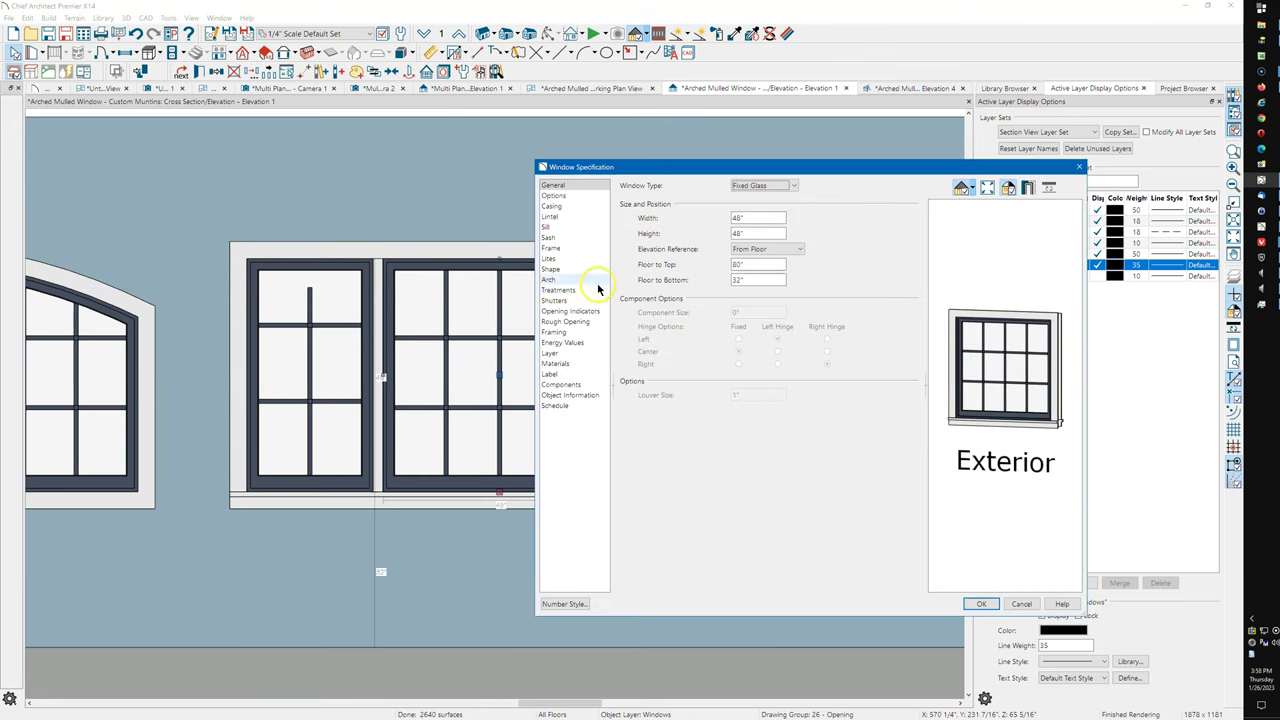
pyautogui.click(566, 260)
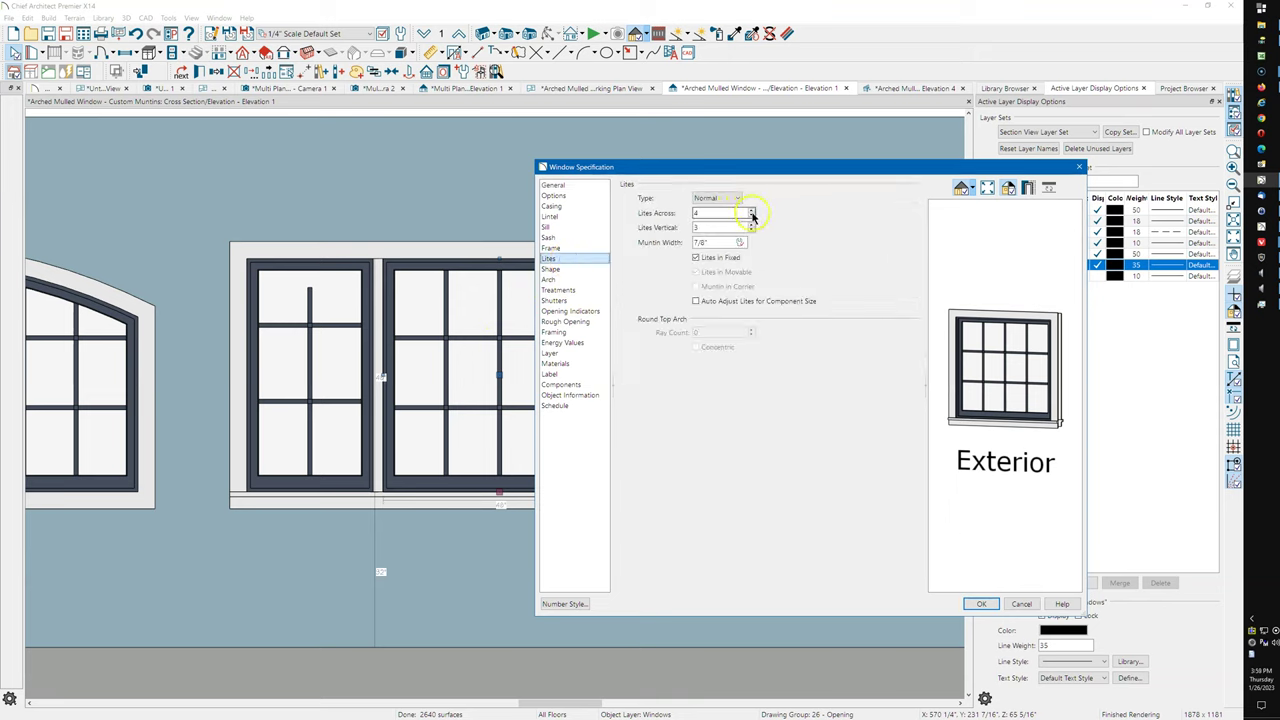
pyautogui.click(752, 216)
pyautogui.click(751, 231)
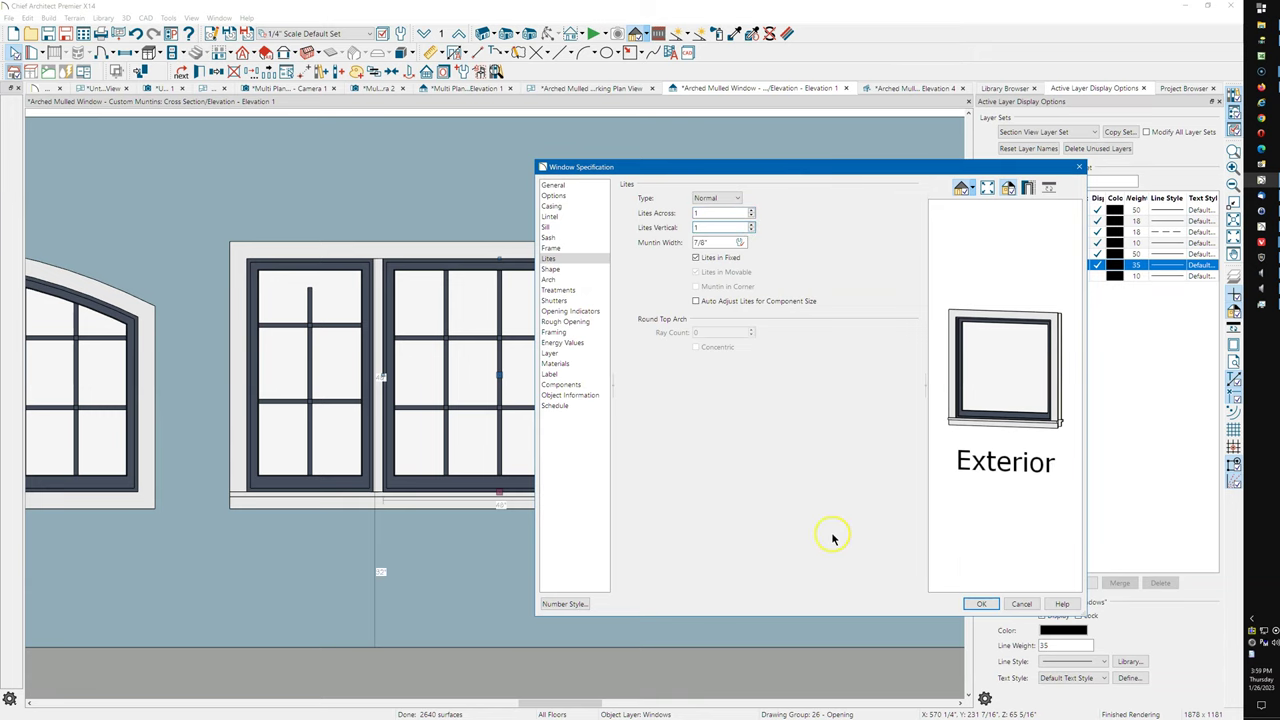
pyautogui.click(983, 605)
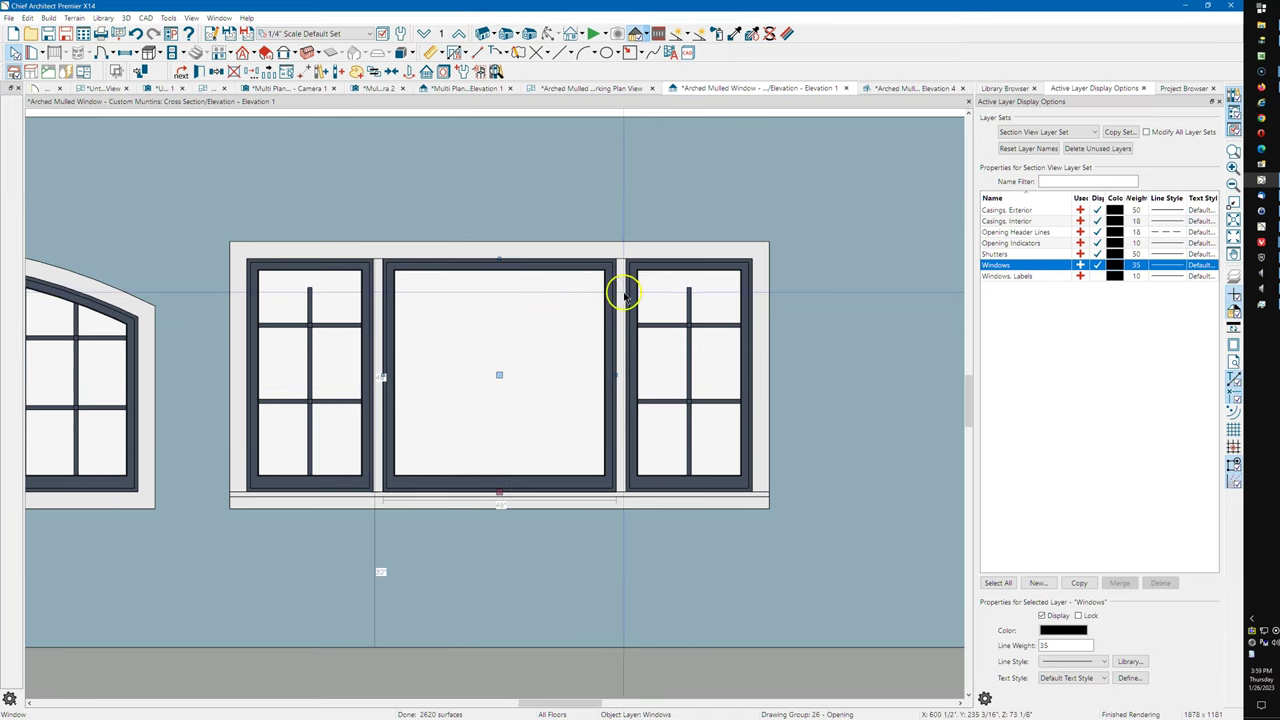
# - Group the three windows back into a mulled unit and give it a full Broken Arch with a height of 12"
pyautogui.keyDown('shift'); pyautogui.click(648, 295); pyautogui.keyUp('shift')
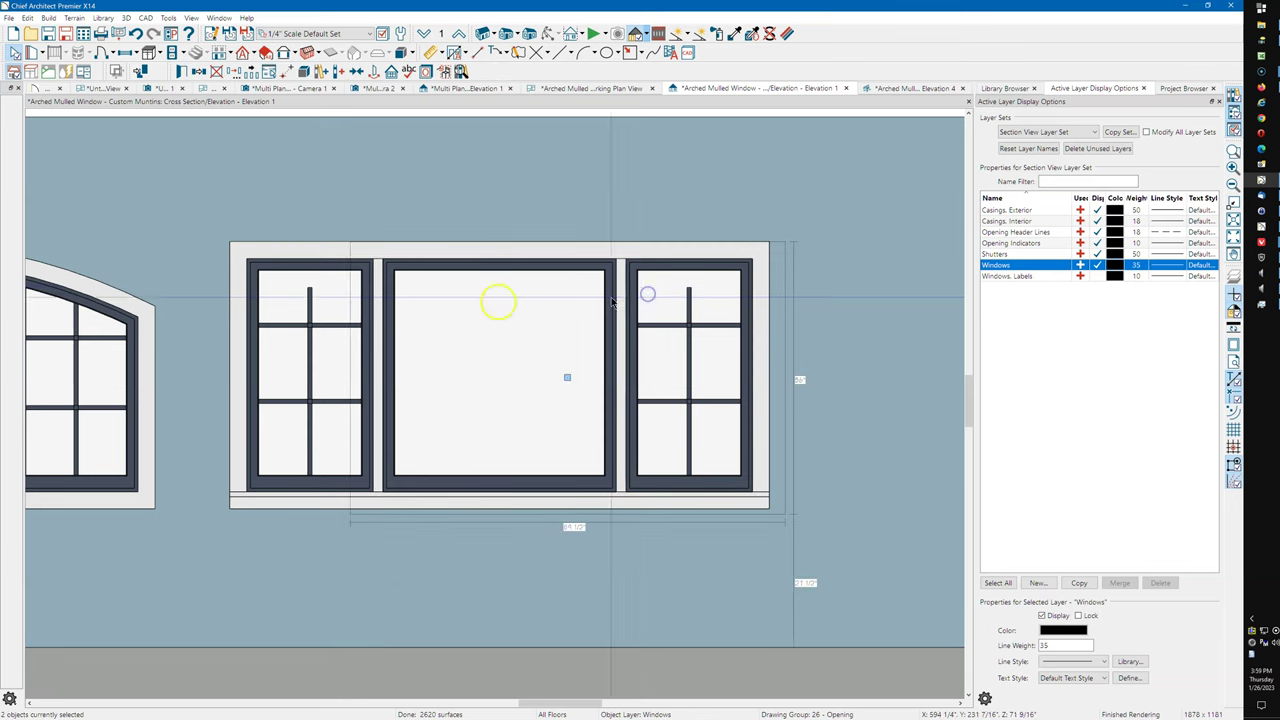
pyautogui.keyDown('shift'); pyautogui.click(308, 288); pyautogui.keyUp('shift')
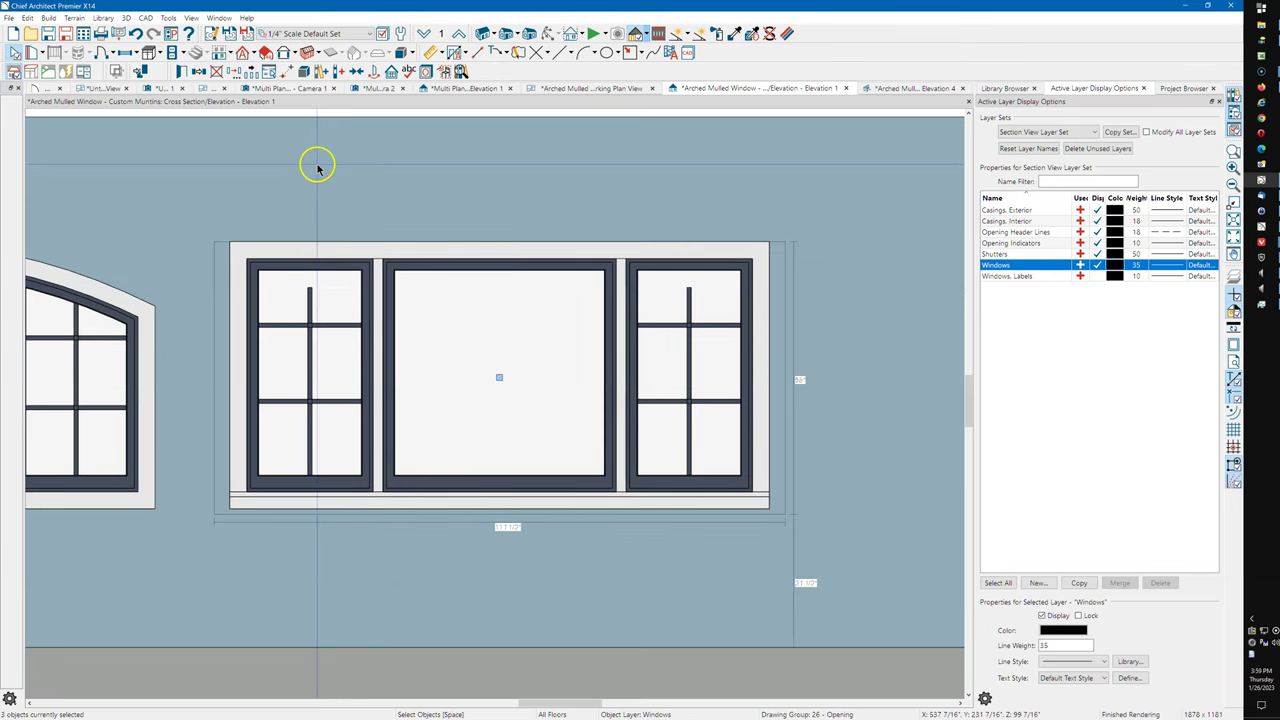
pyautogui.click(304, 72)
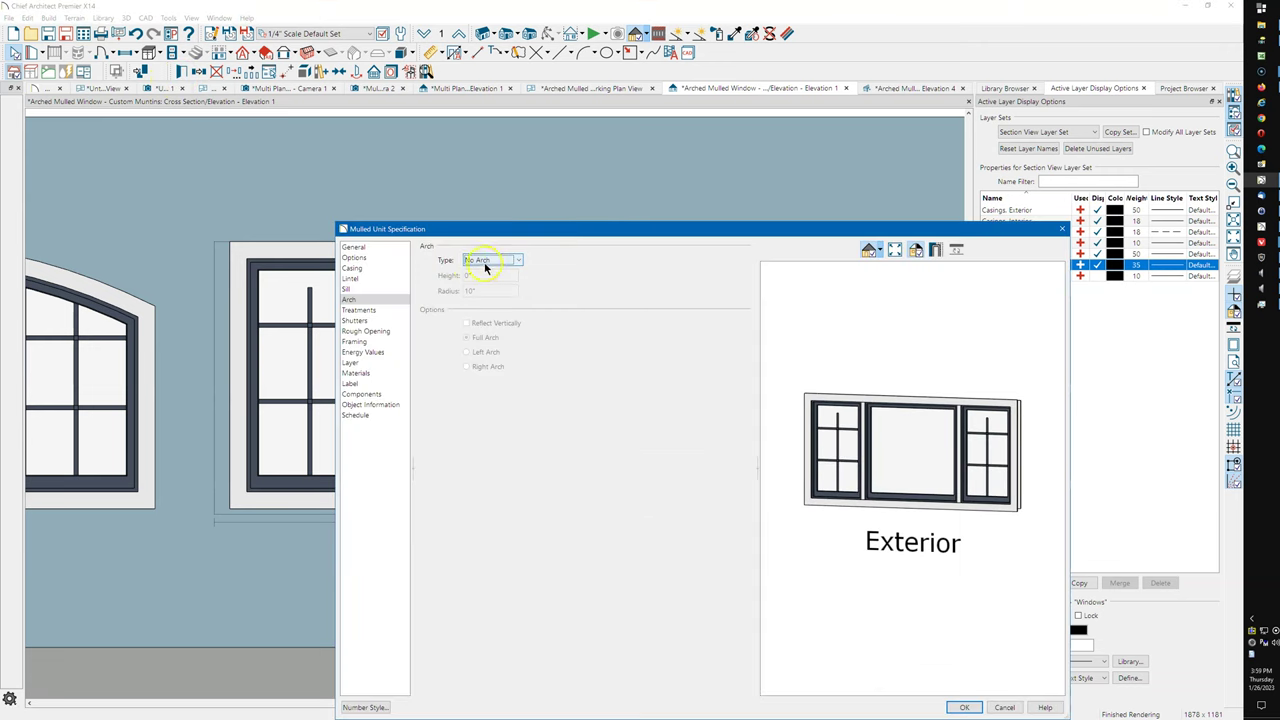
pyautogui.click(485, 264)
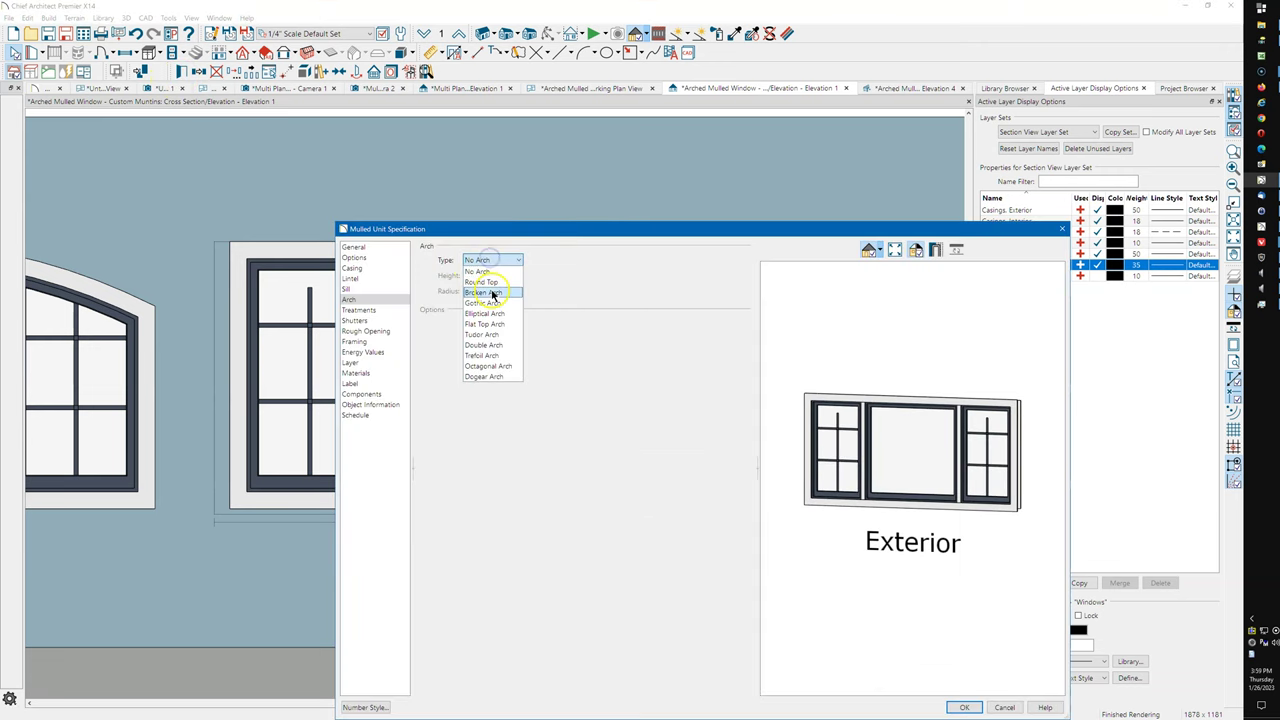
pyautogui.click(491, 293)
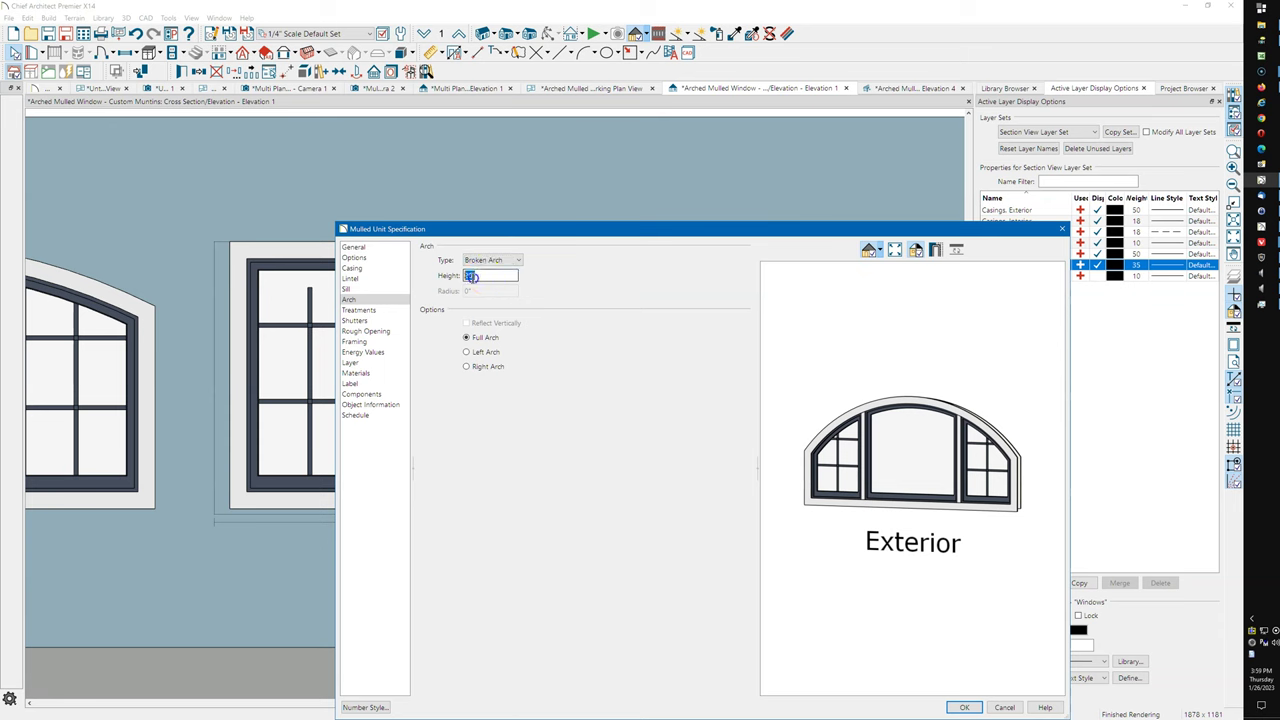
pyautogui.write('12')
pyautogui.press('Return')
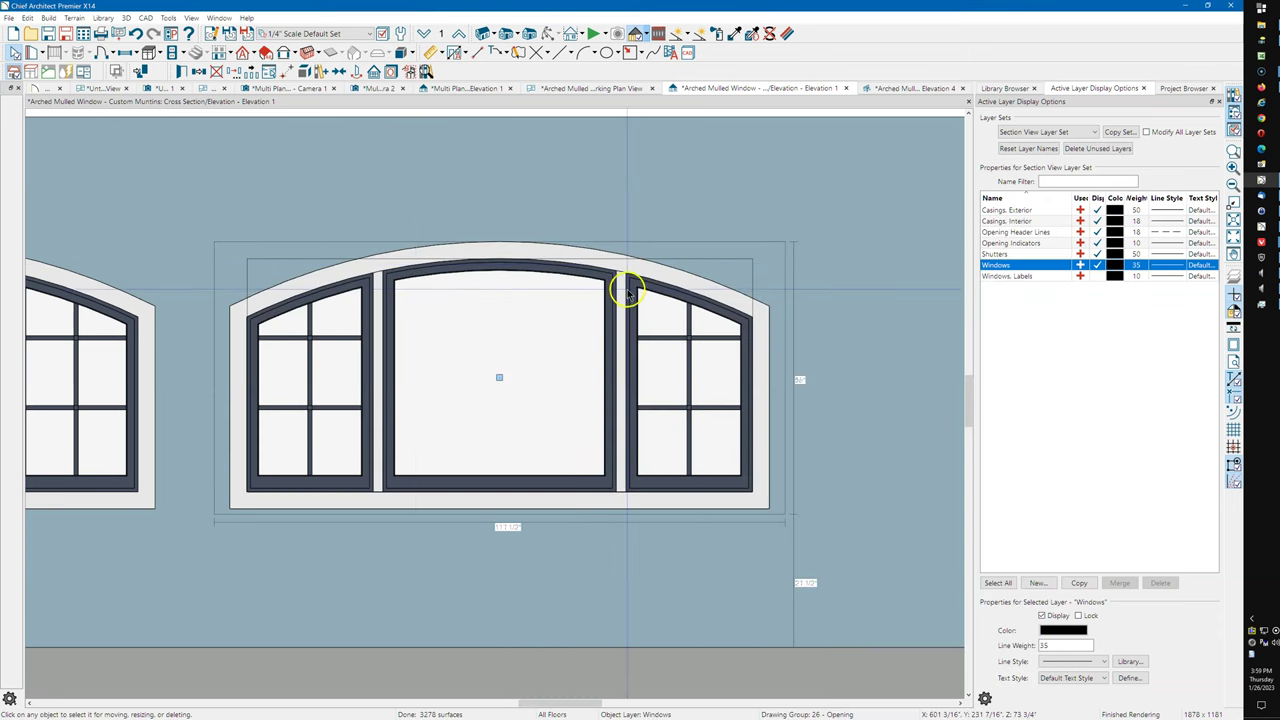
# - Compare the muntin layout of the regrouped arched mulled unit with the neighboring arched unit
pyautogui.scroll(-1, 623, 286)
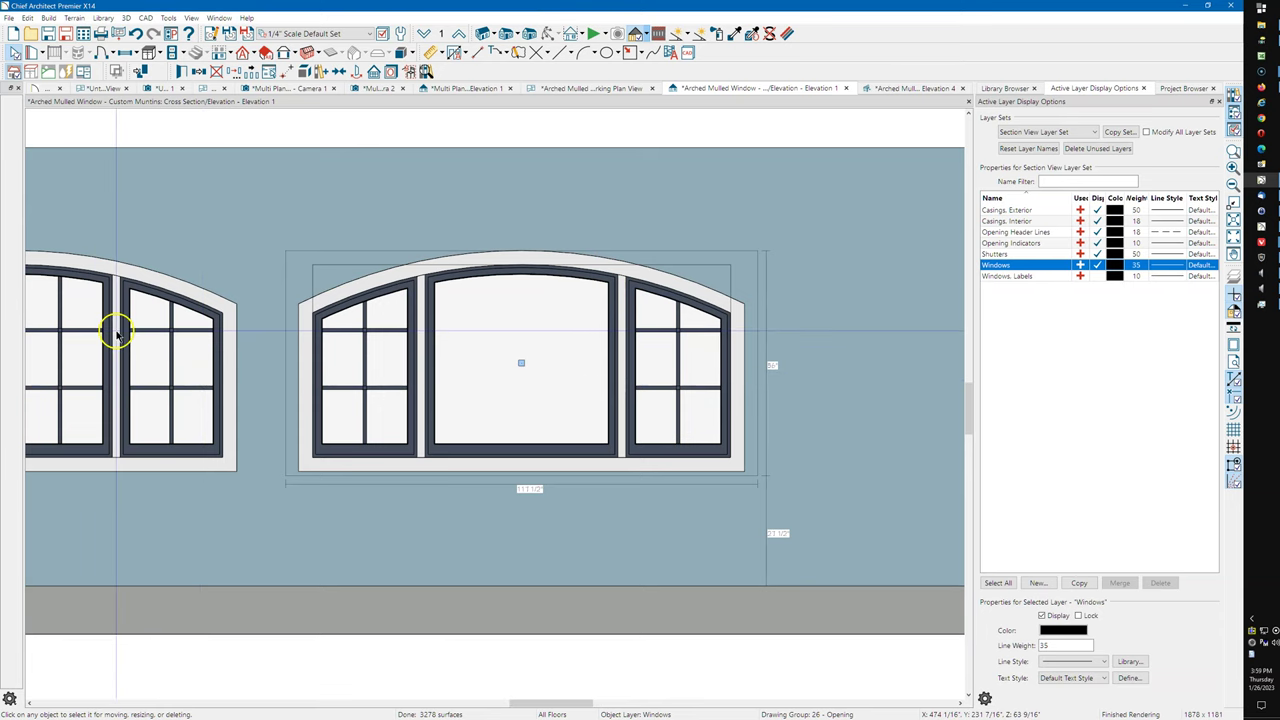
pyautogui.scroll(1, 114, 329)
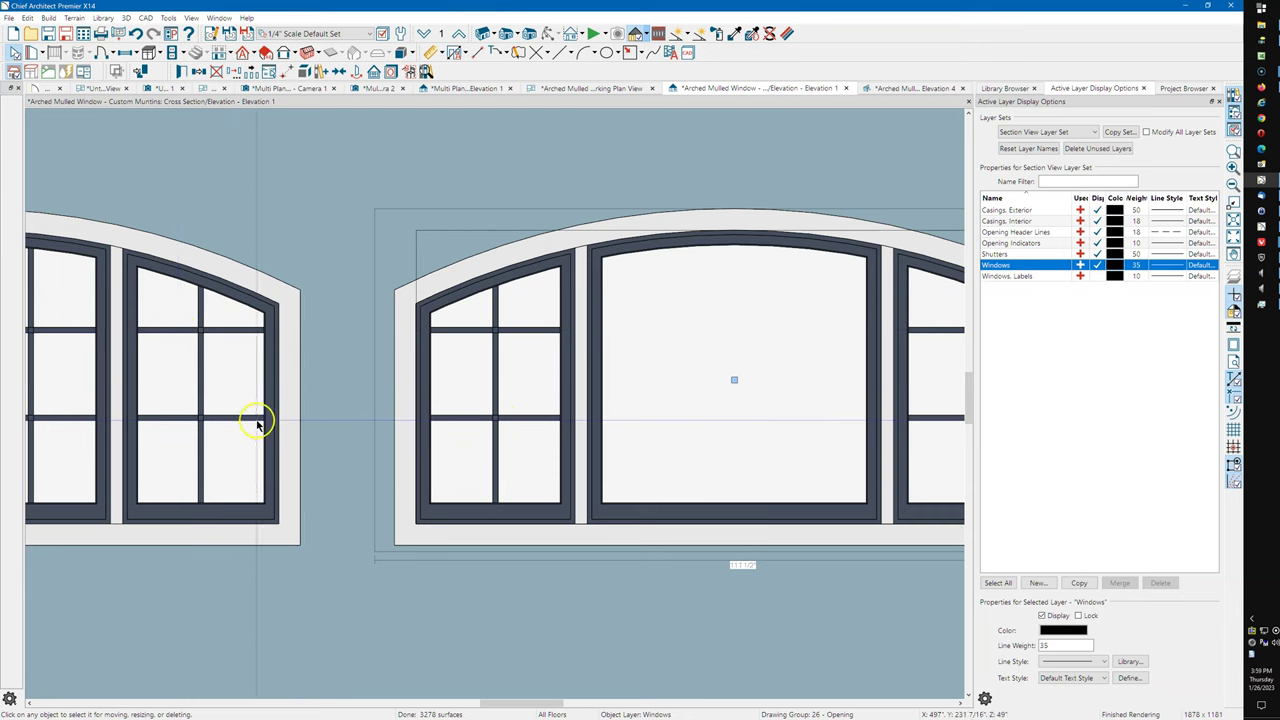
pyautogui.scroll(-3, 229, 420)
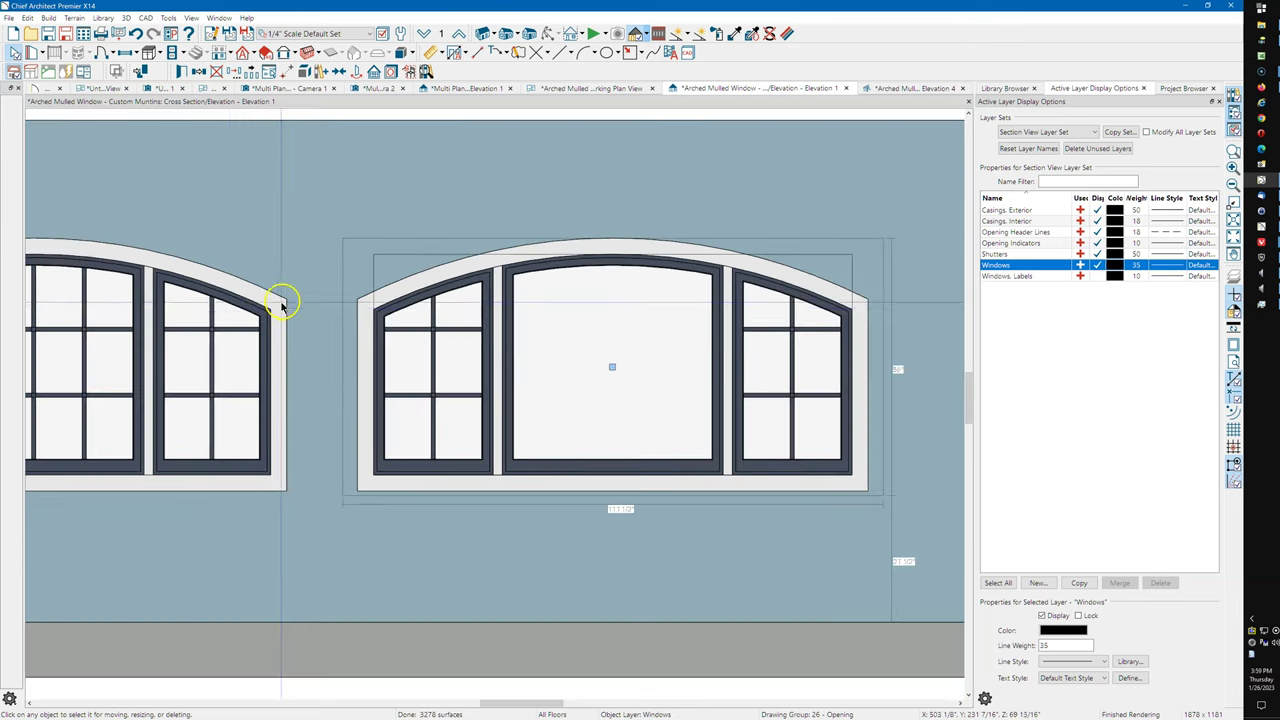
pyautogui.click(510, 190)
pyautogui.press('Escape')
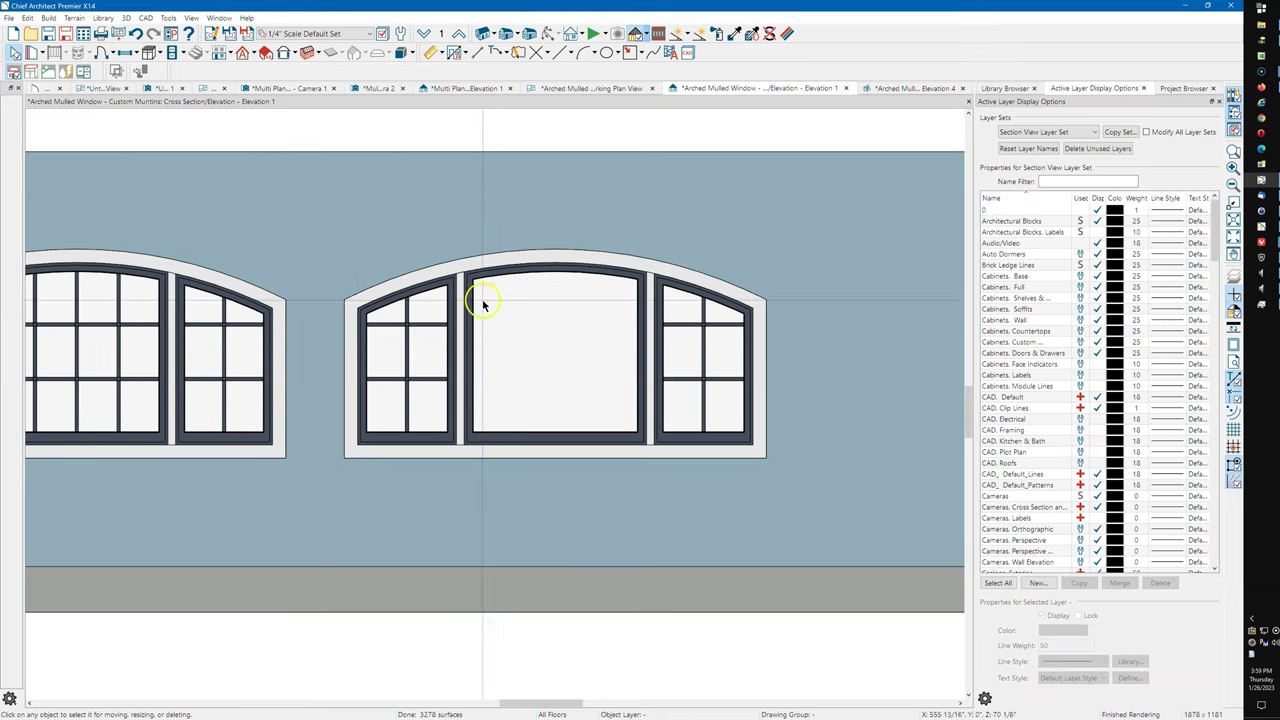
pyautogui.moveTo(561, 528)
pyautogui.mouseDown(button='middle')
pyautogui.moveTo(554, 548)
pyautogui.moveTo(566, 506)
pyautogui.mouseUp(button='middle')
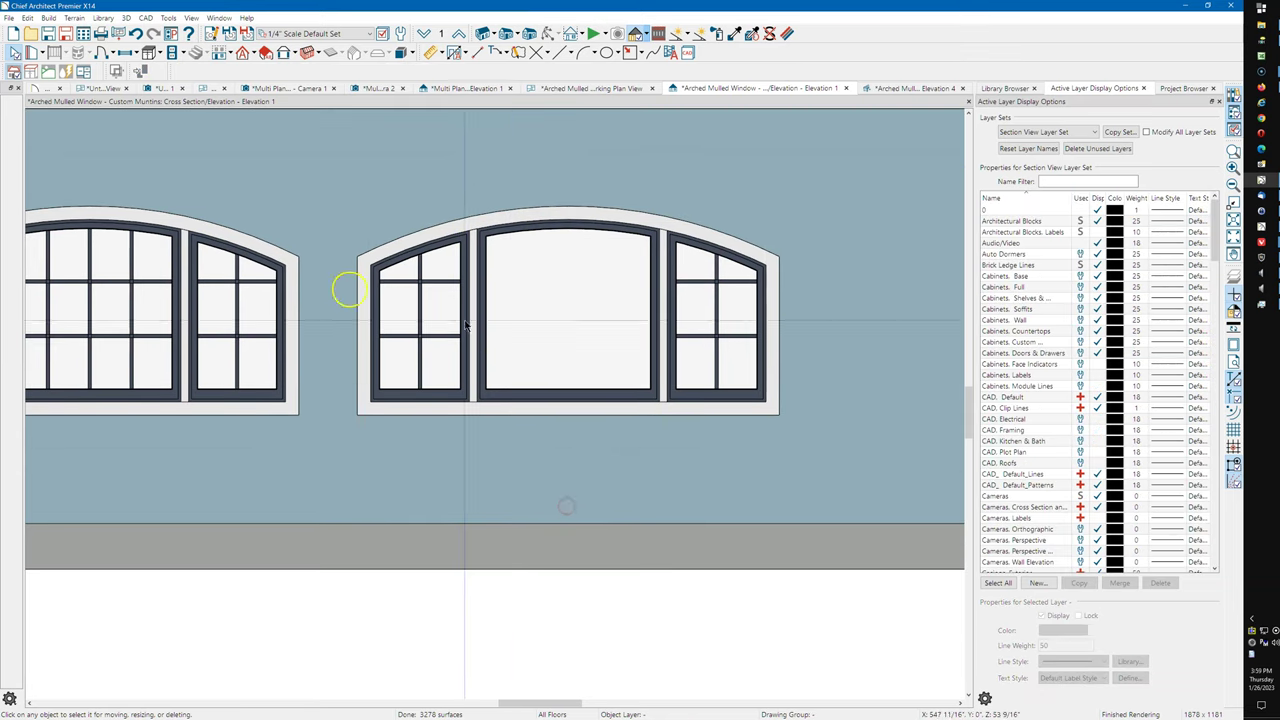
pyautogui.scroll(-2, 509, 366)
pyautogui.moveTo(507, 368); pyautogui.dragTo(596, 358, button='middle')
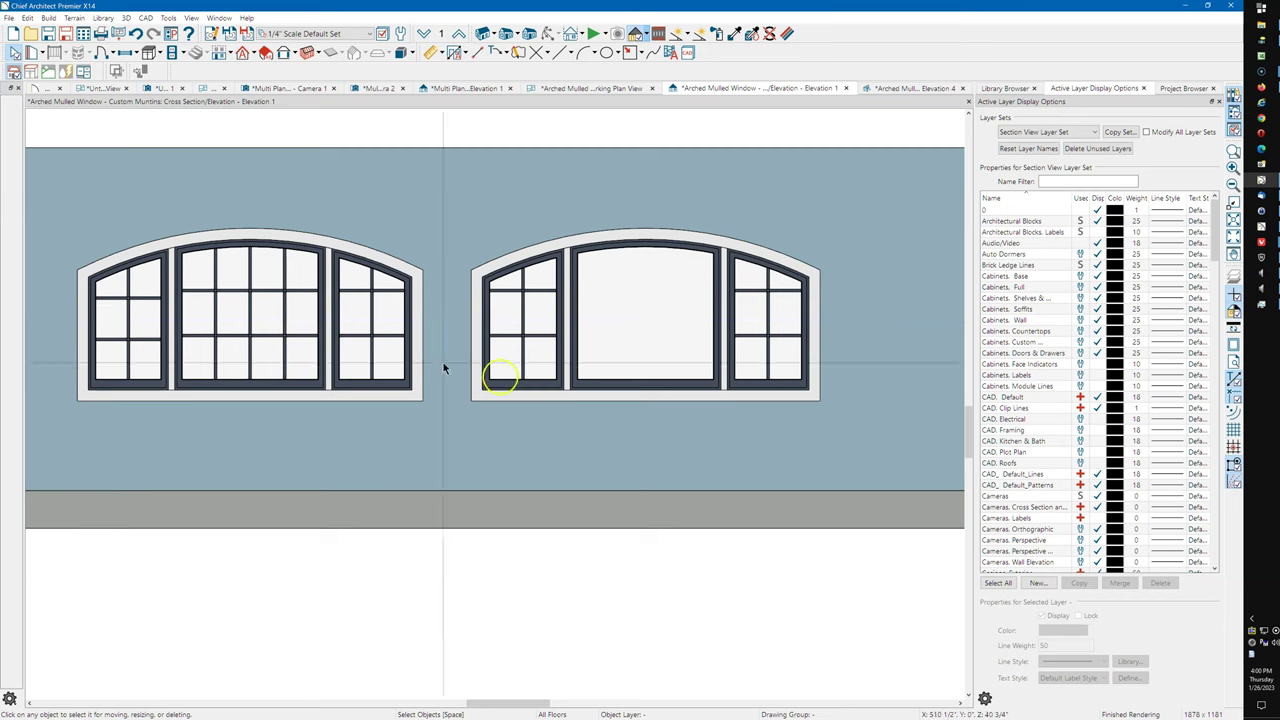
pyautogui.moveTo(500, 449); pyautogui.dragTo(478, 430, button='middle')
pyautogui.scroll(-2, 478, 432)
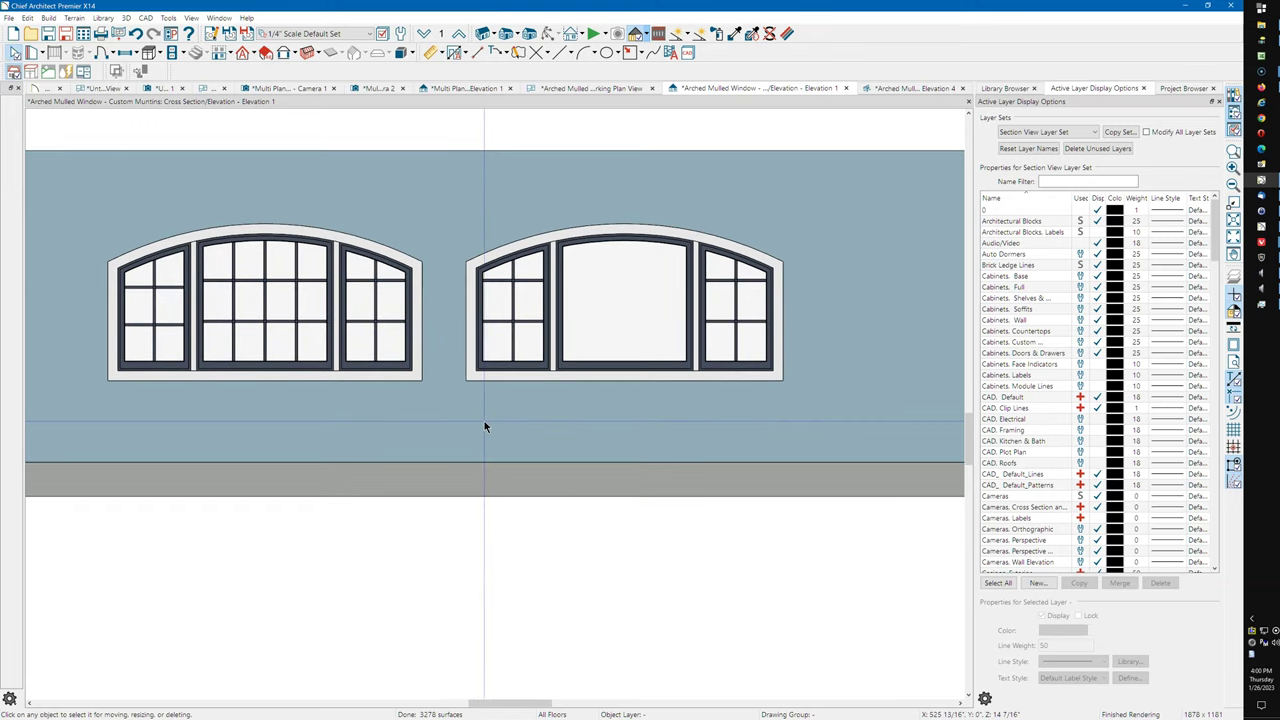
pyautogui.click(471, 424)
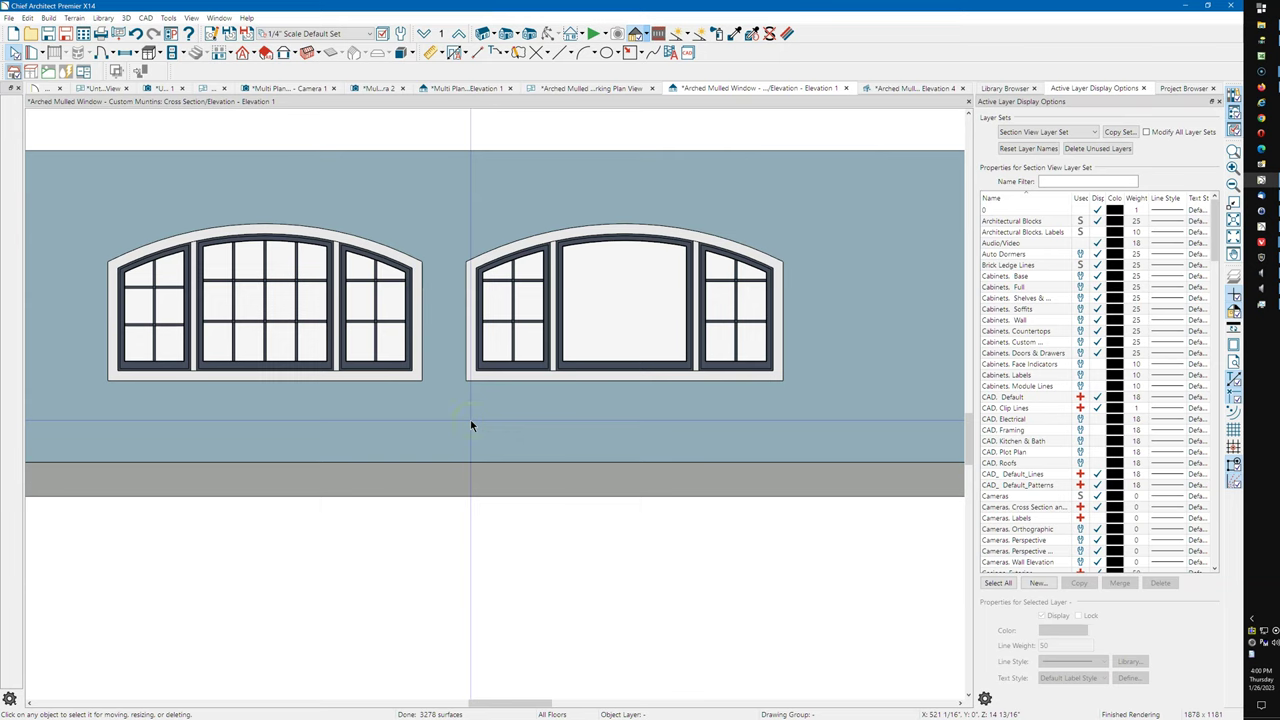